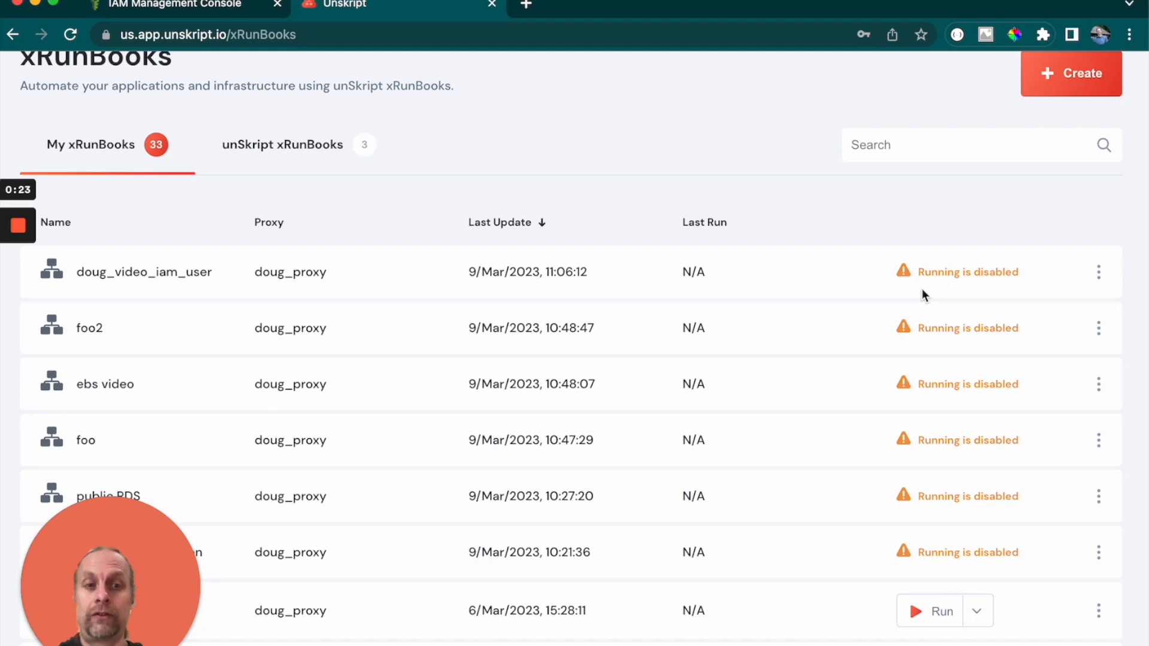
- Open the details page of the doug_video_iam_user xRunBook
click(1099, 274)
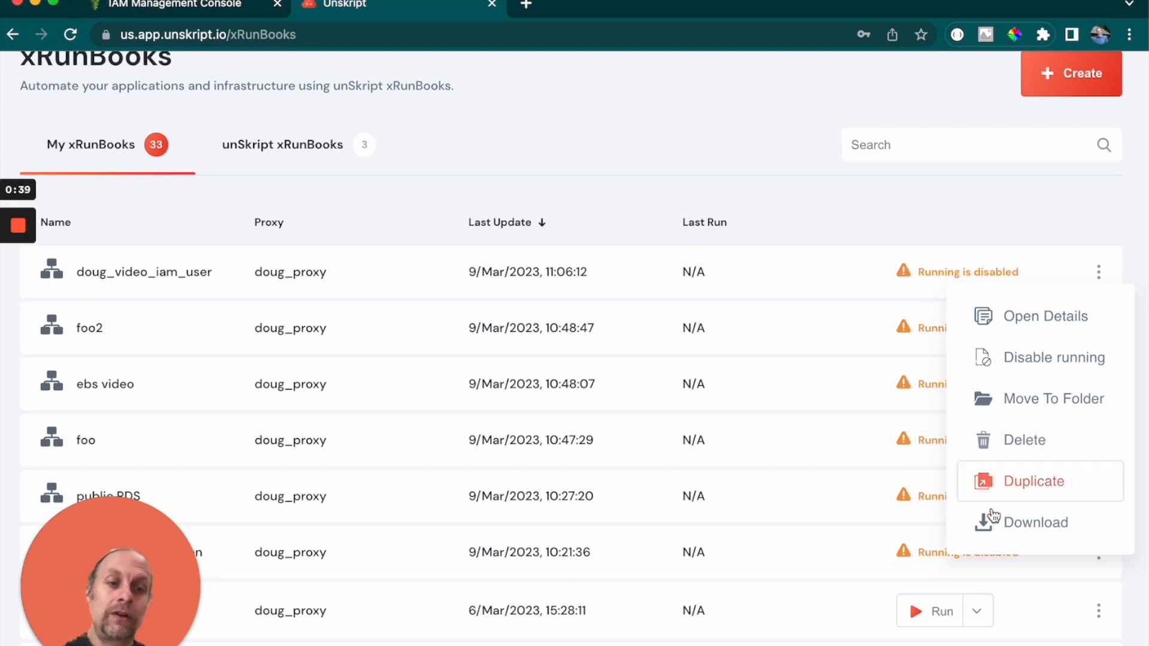
click(991, 329)
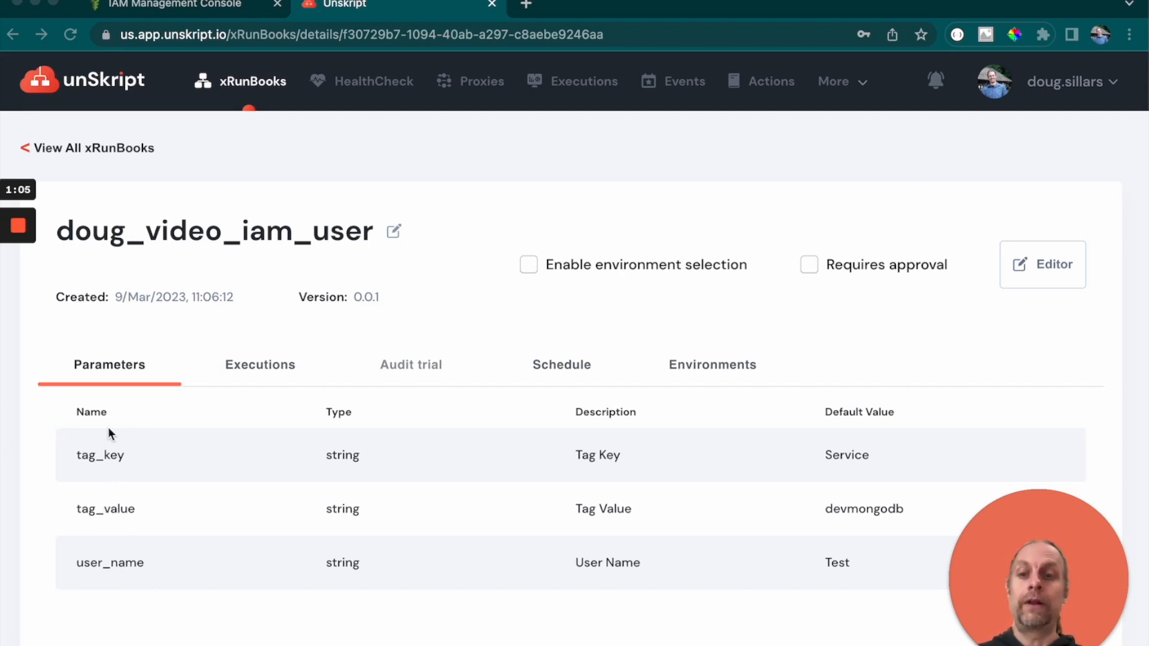
- Review the runbook's Executions, Schedule and Environments tabs
click(239, 368)
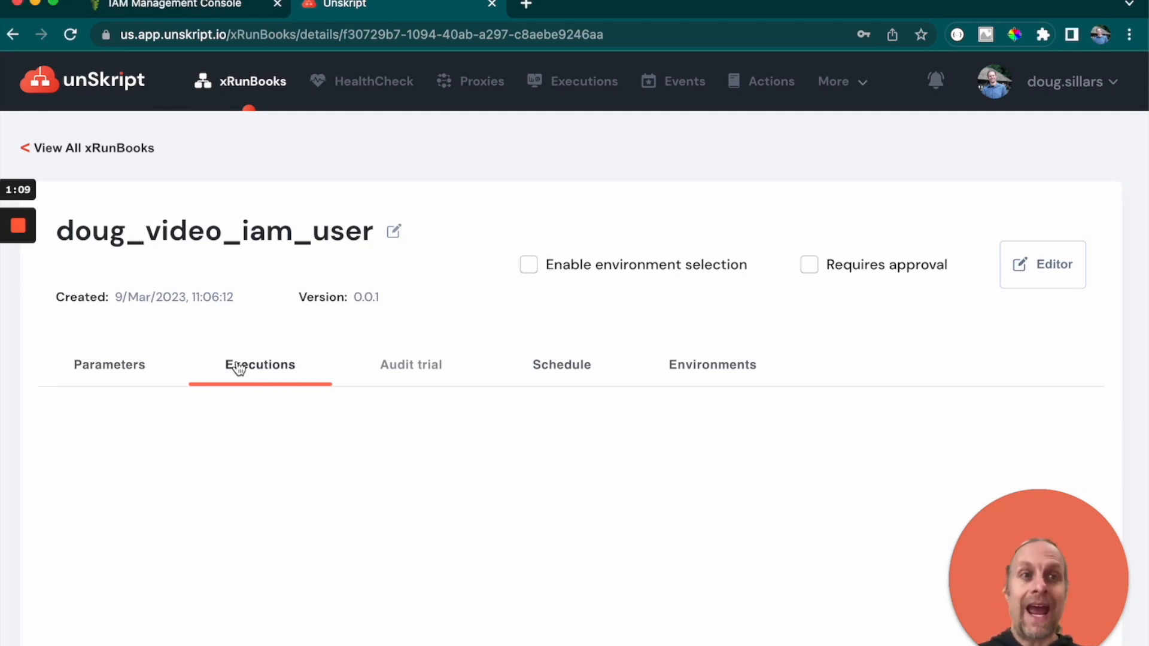
click(557, 374)
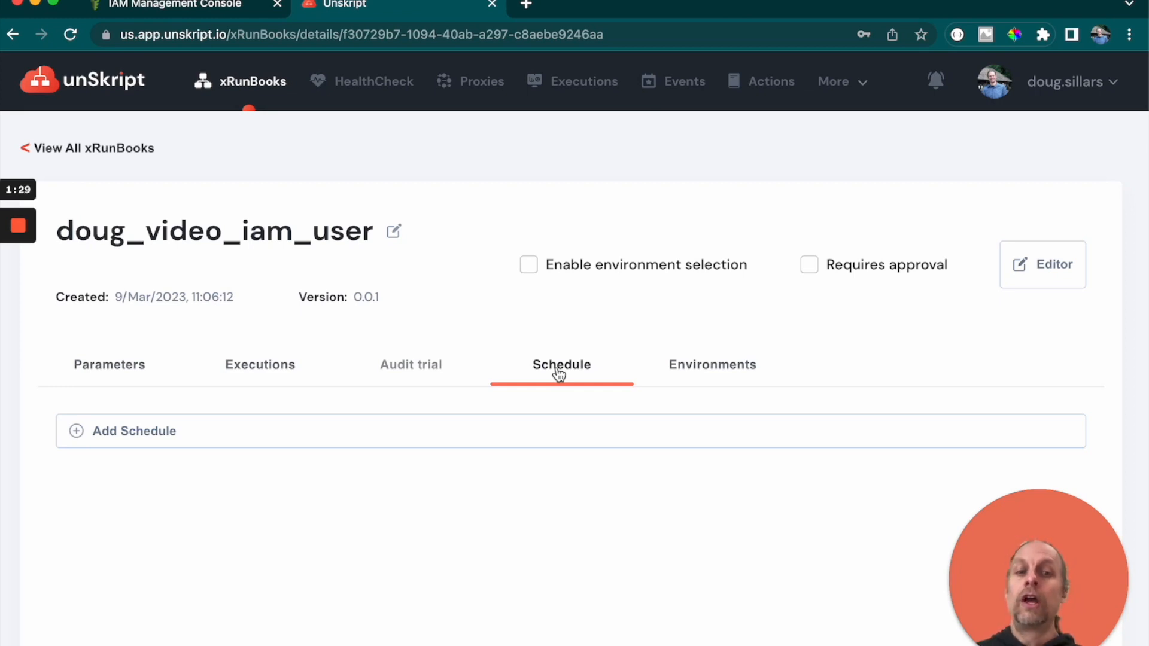
click(692, 376)
scroll(472, 402, down, 3)
scroll(471, 406, down, 1)
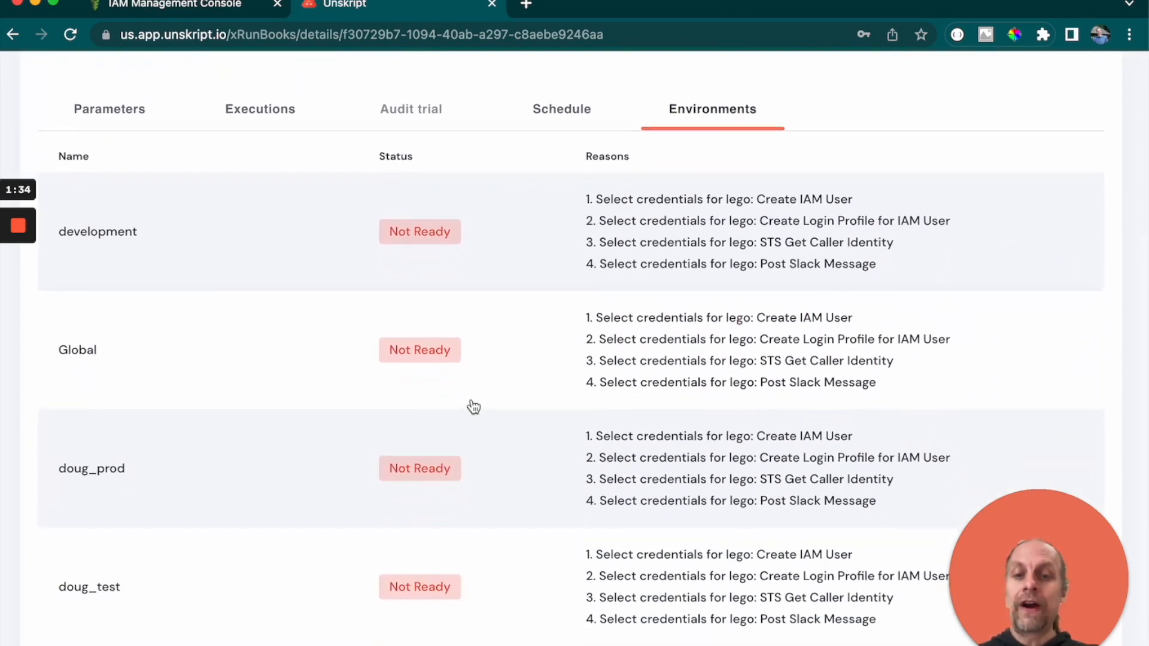
scroll(473, 407, up, 4)
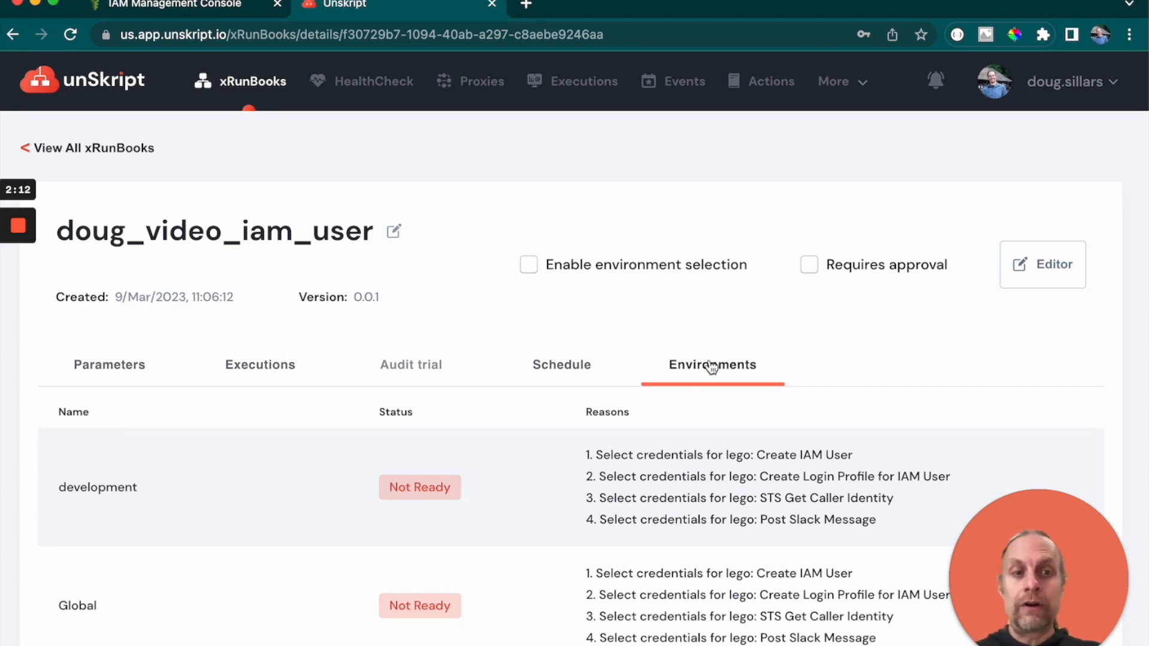
- Open the runbook in the editor and read through its overview and step descriptions
click(1036, 273)
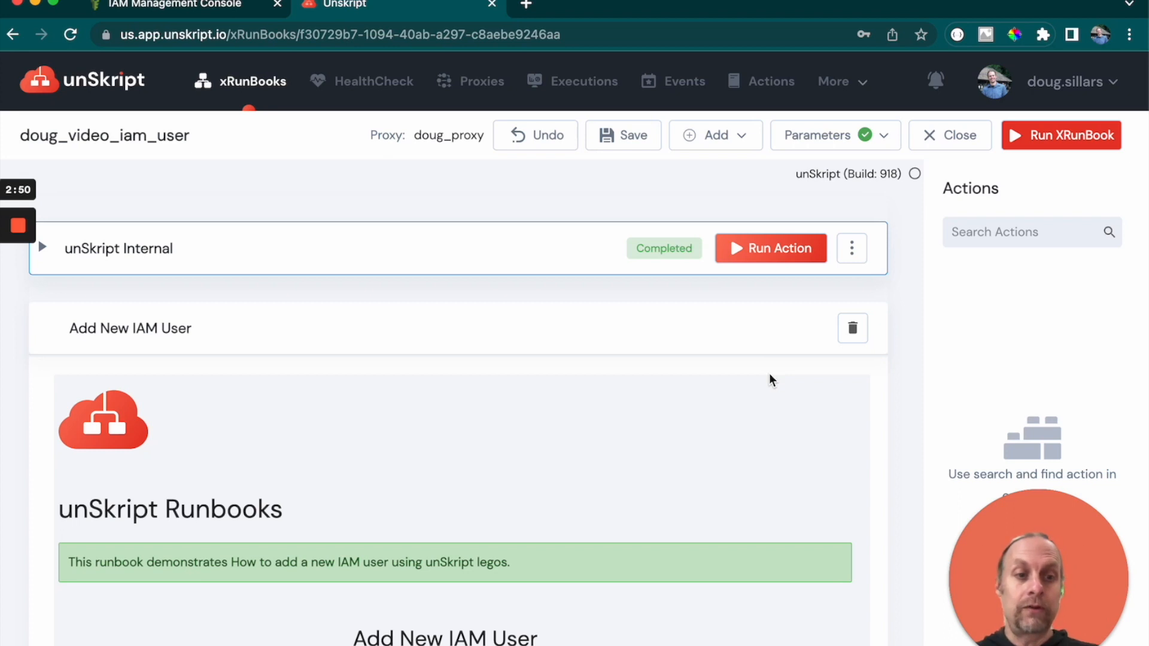
scroll(692, 390, down, 3)
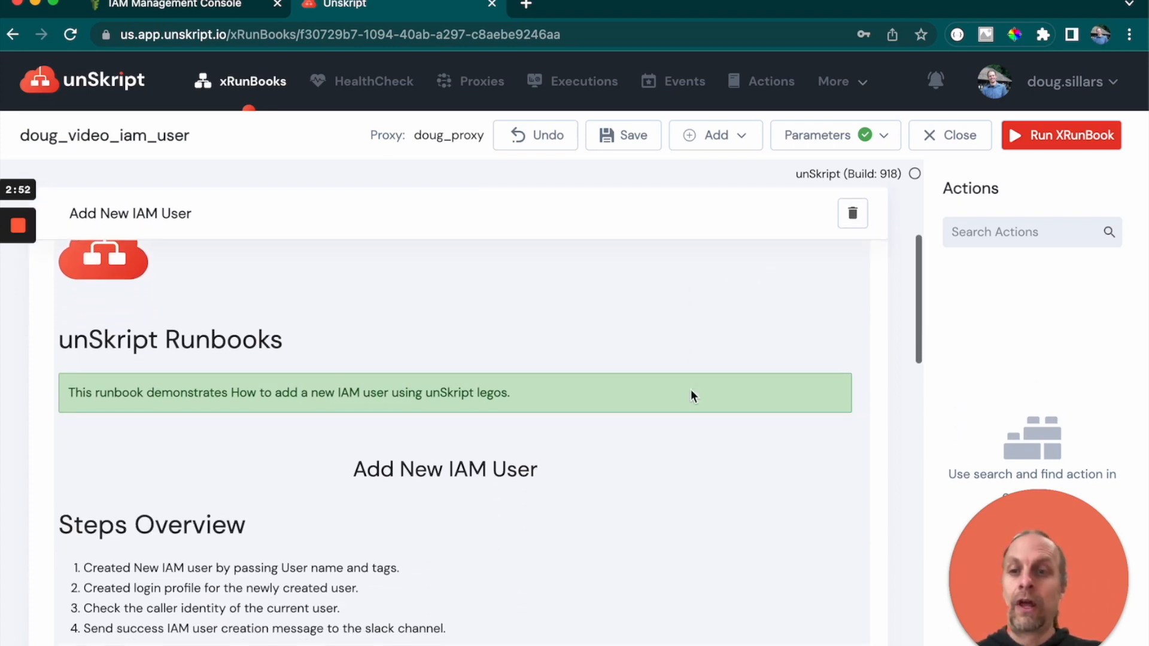
scroll(691, 390, down, 2)
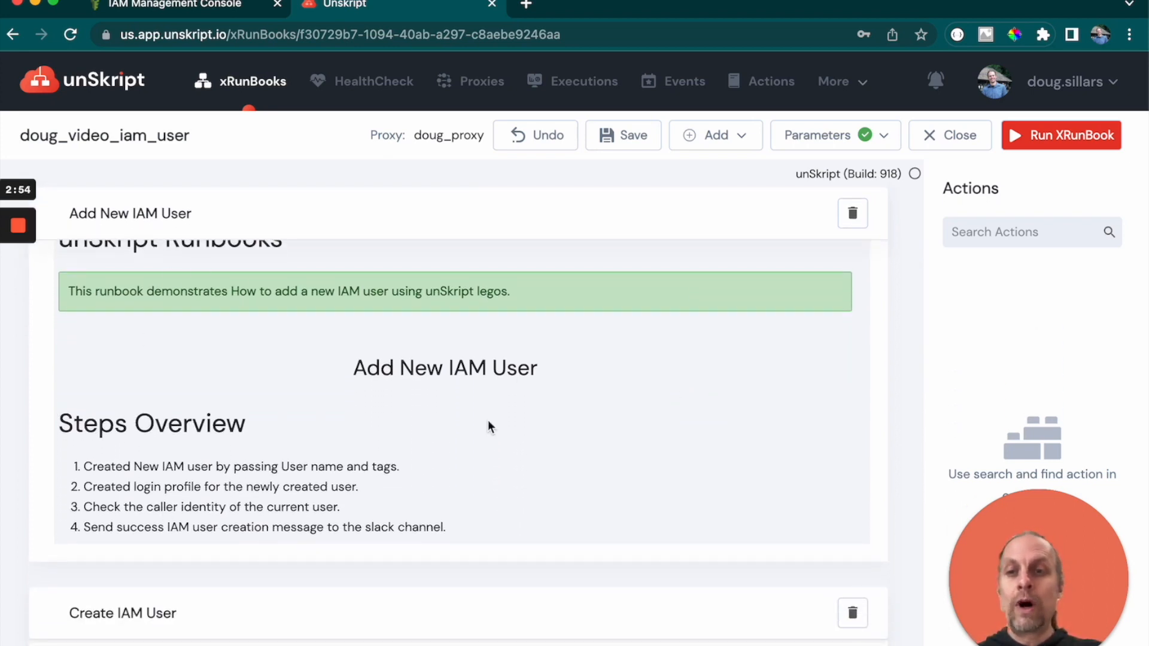
scroll(346, 447, down, 5)
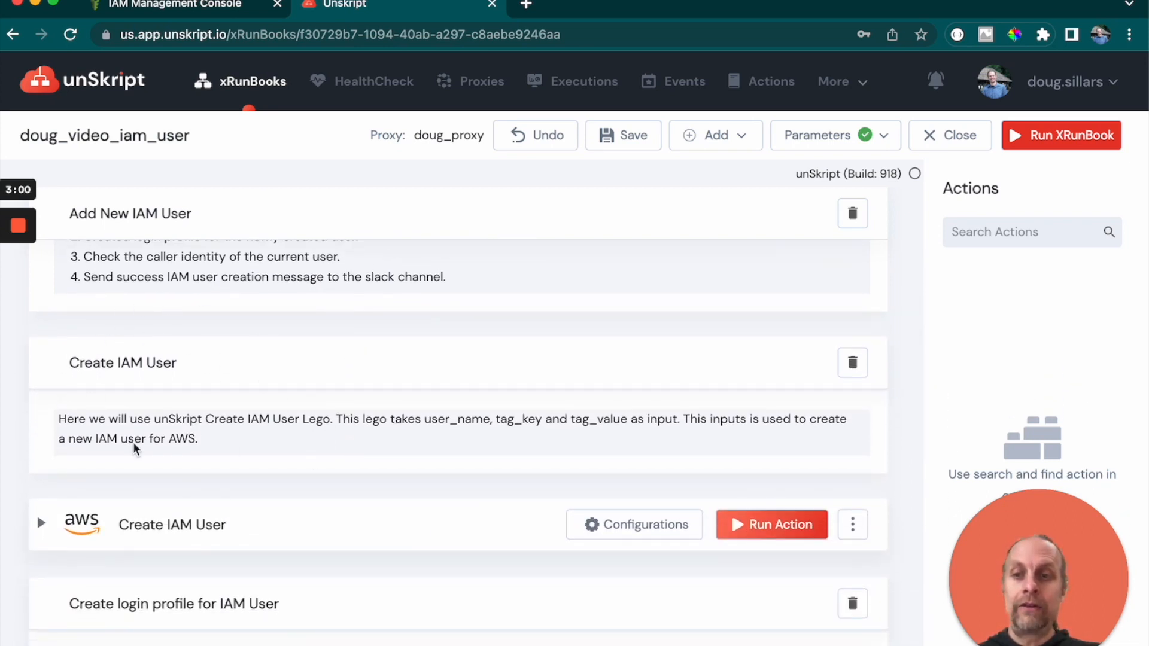
scroll(157, 426, down, 2)
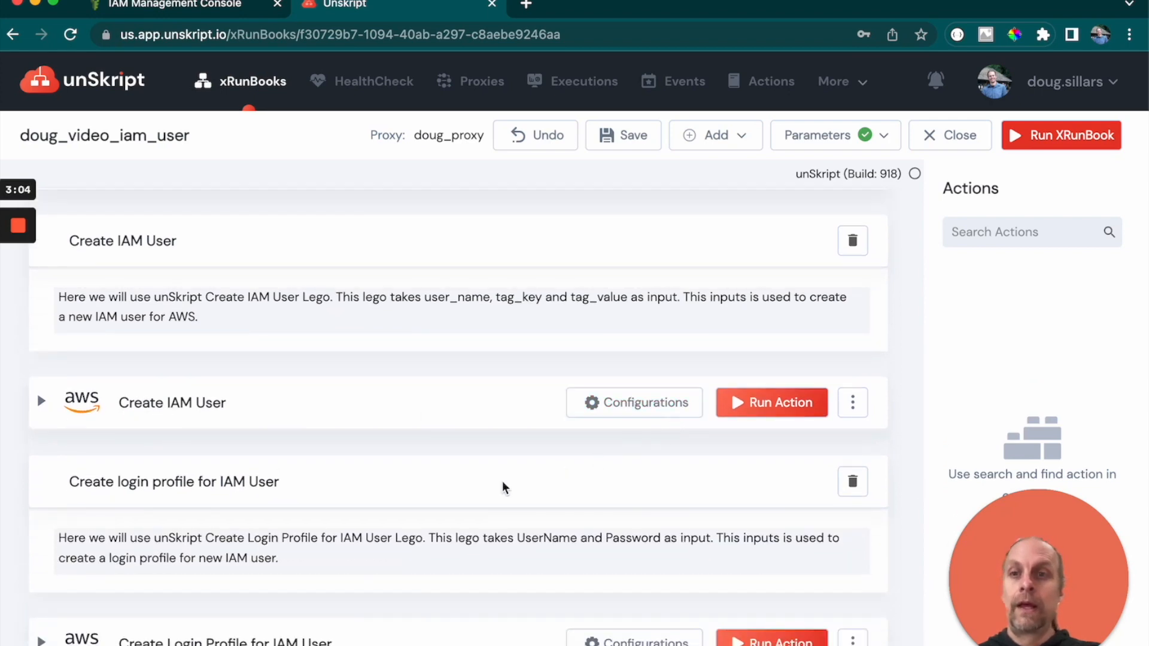
- Set the Create IAM User action's credential to doug_prod-AWS
click(669, 405)
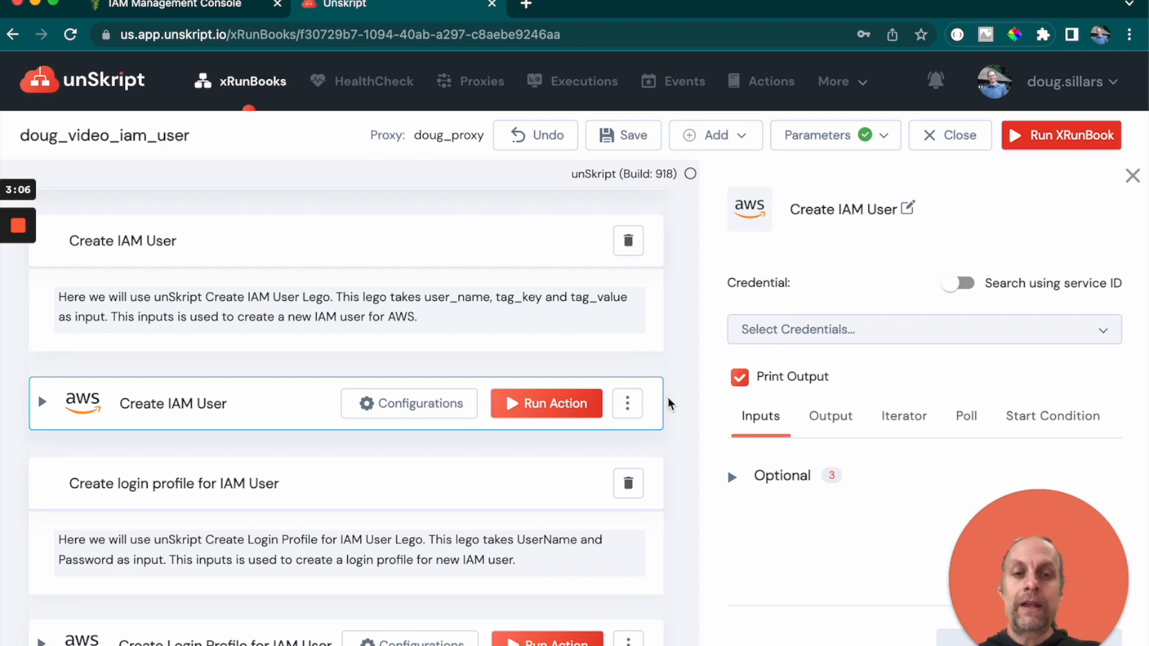
click(804, 345)
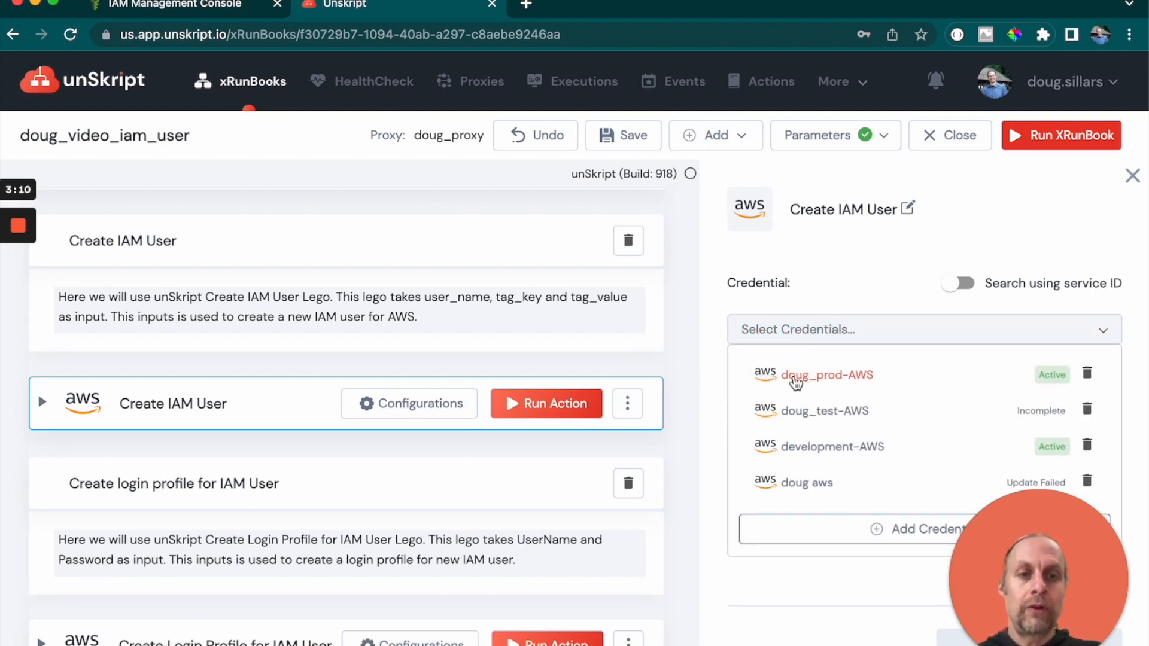
click(797, 382)
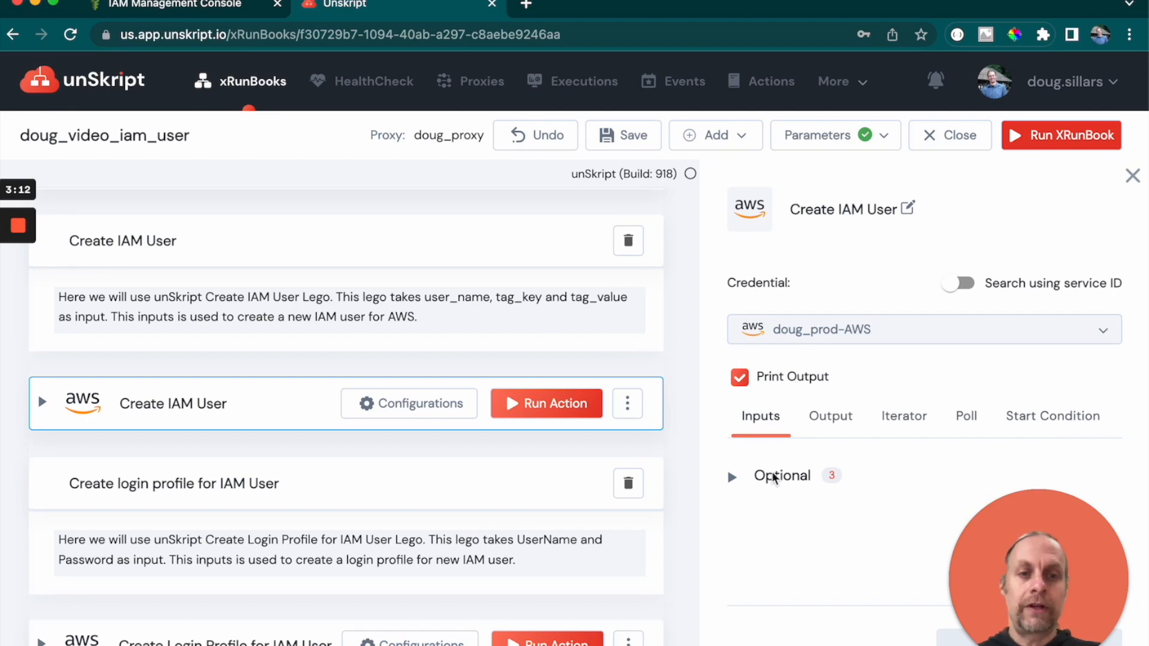
- Expand and examine the optional inputs of the Create IAM User action
click(730, 479)
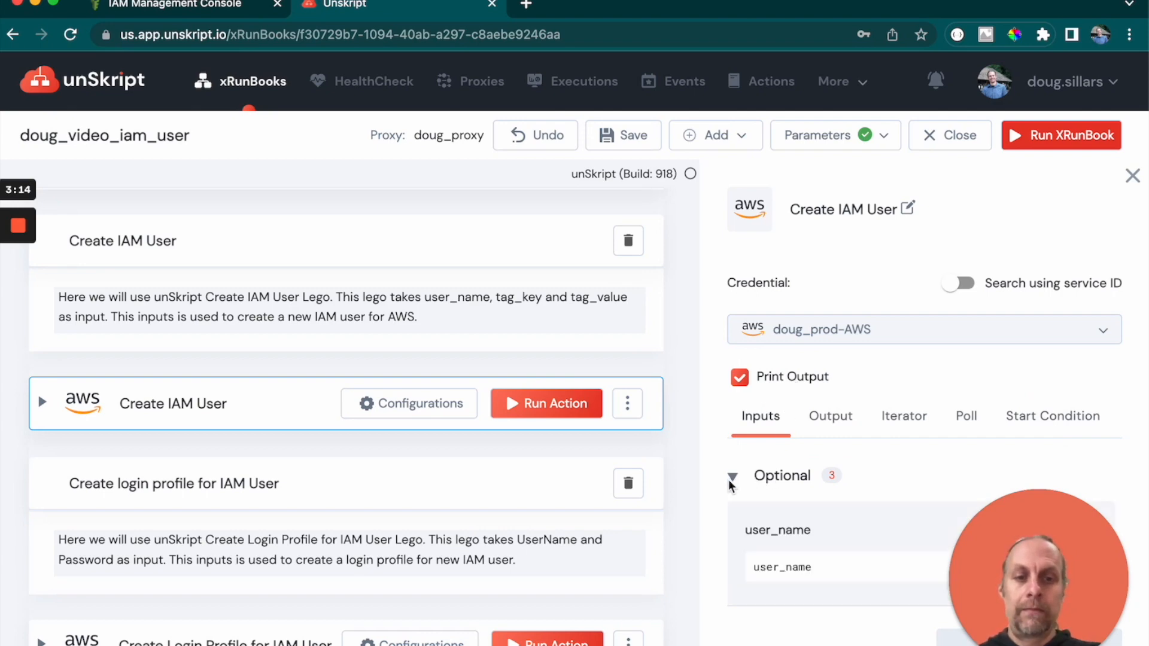
scroll(772, 494, down, 1)
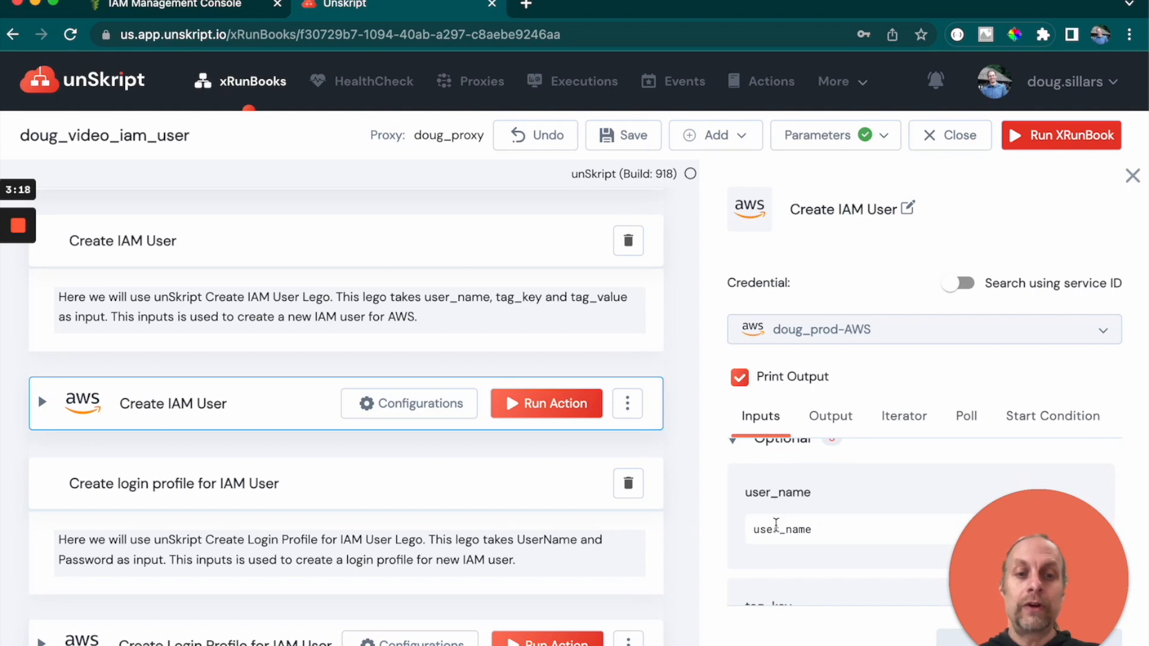
scroll(775, 527, down, 2)
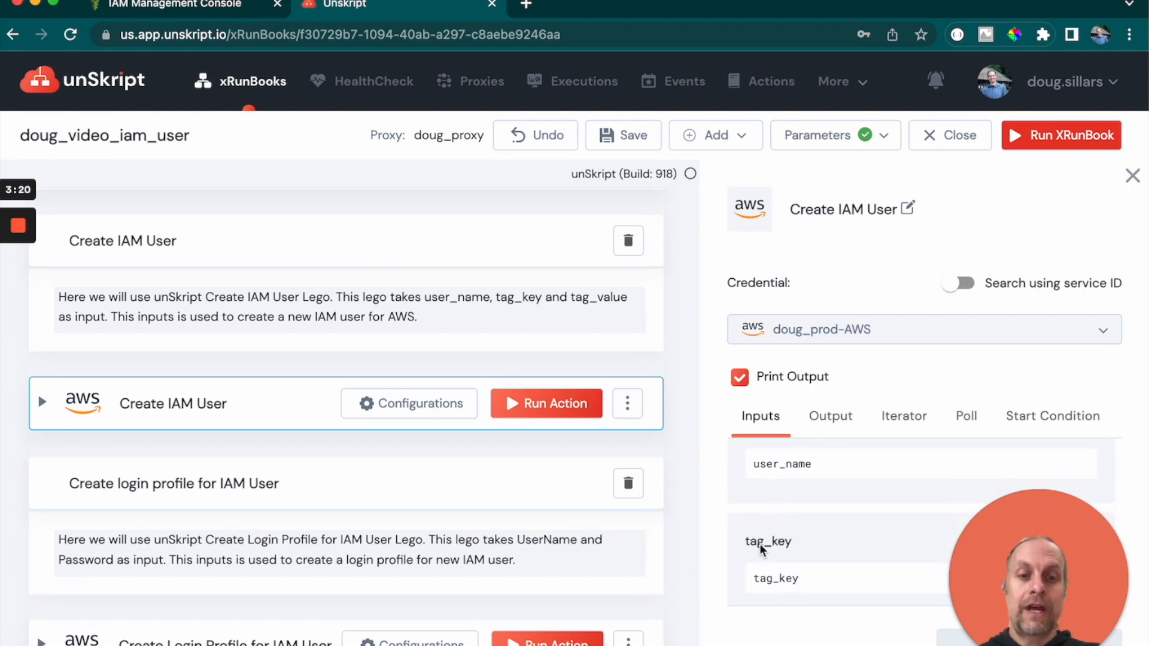
scroll(781, 577, down, 3)
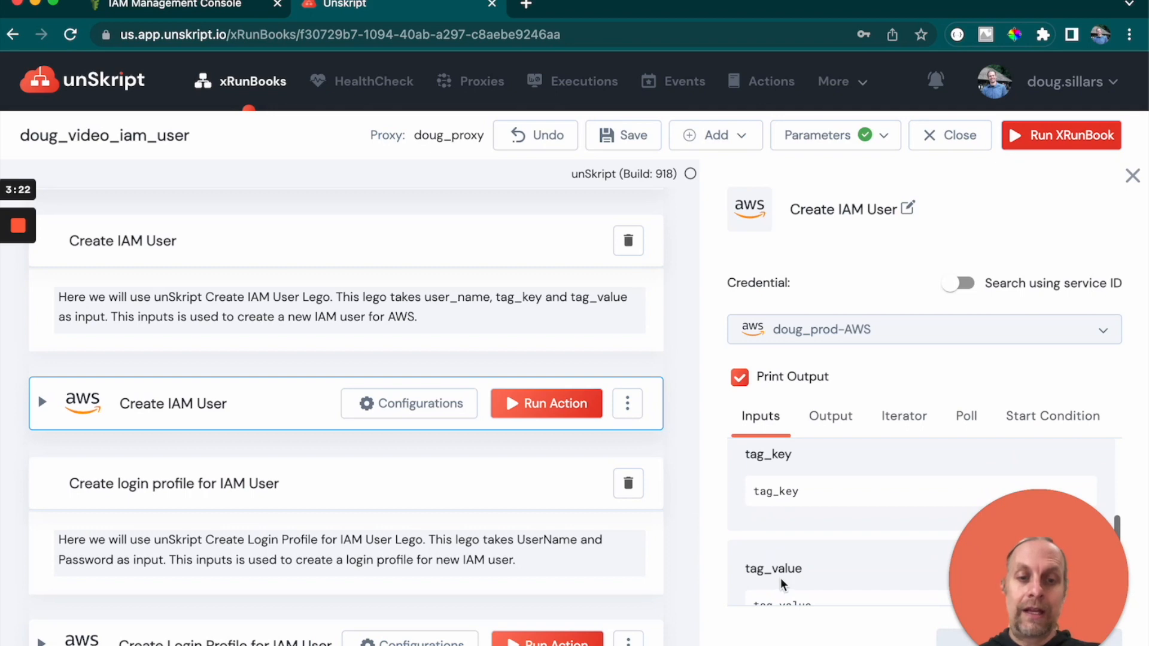
scroll(779, 589, down, 2)
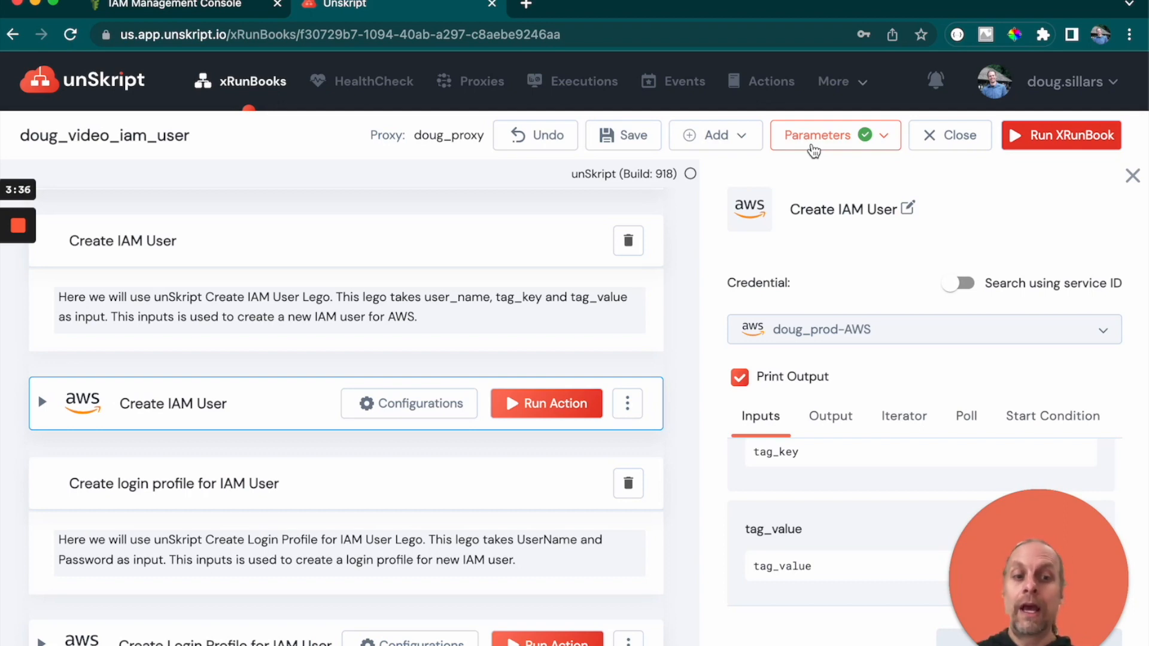
- Change the user_name runbook parameter's default value to Test_video and save it
click(814, 149)
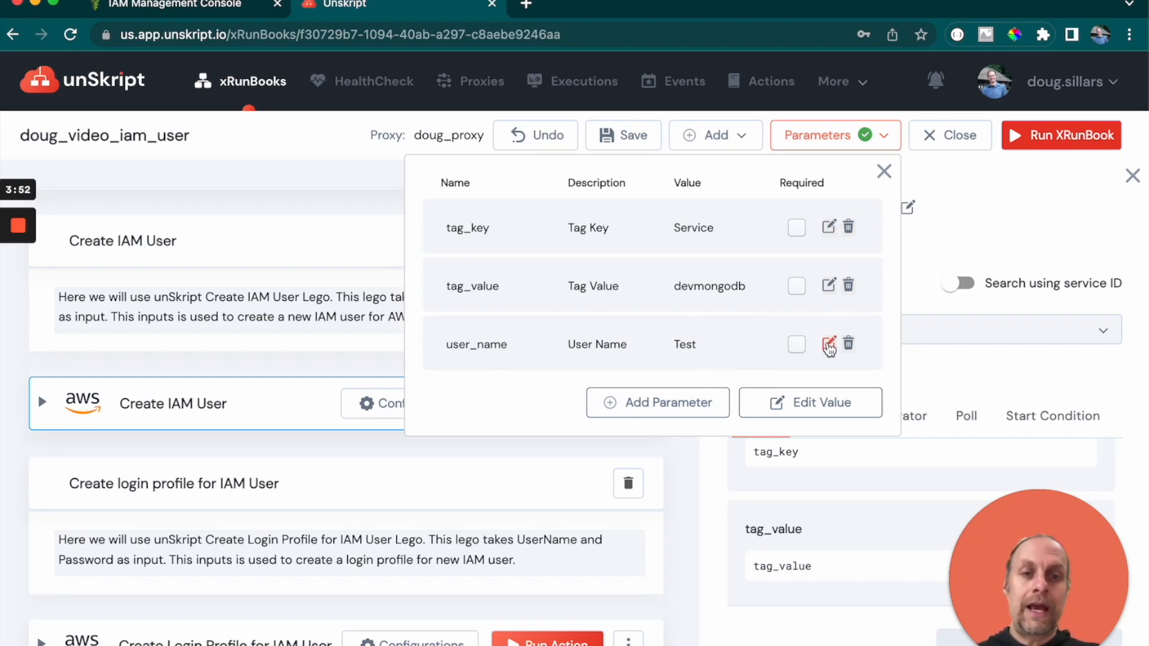
click(829, 343)
click(423, 458)
text(_videw)
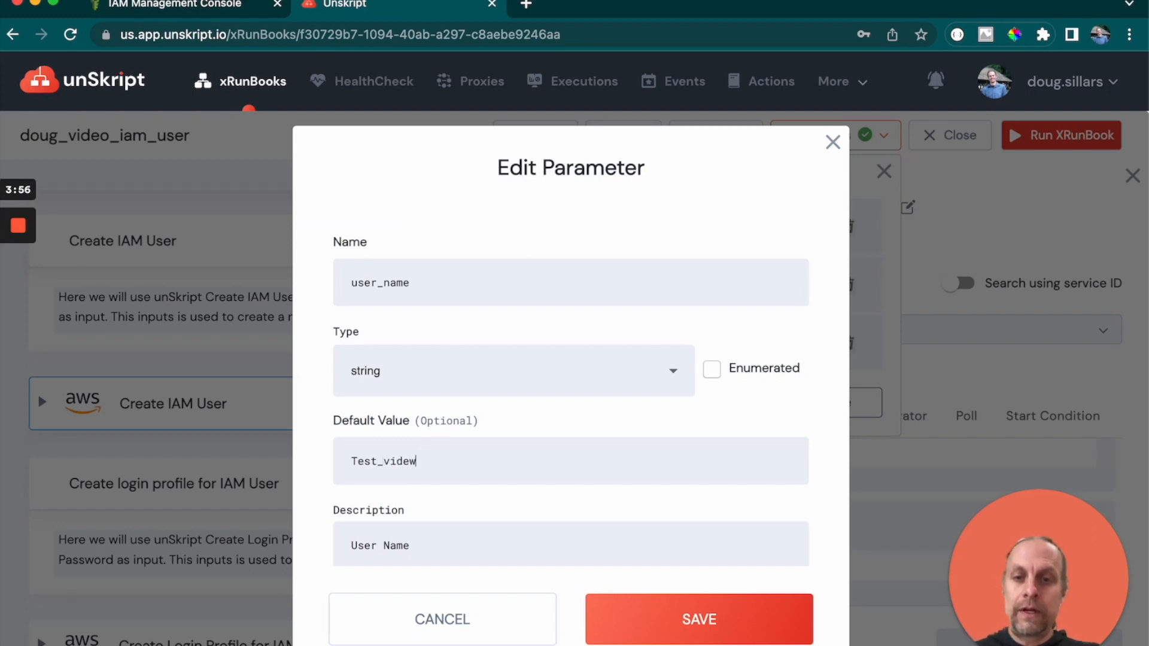
text(oo)
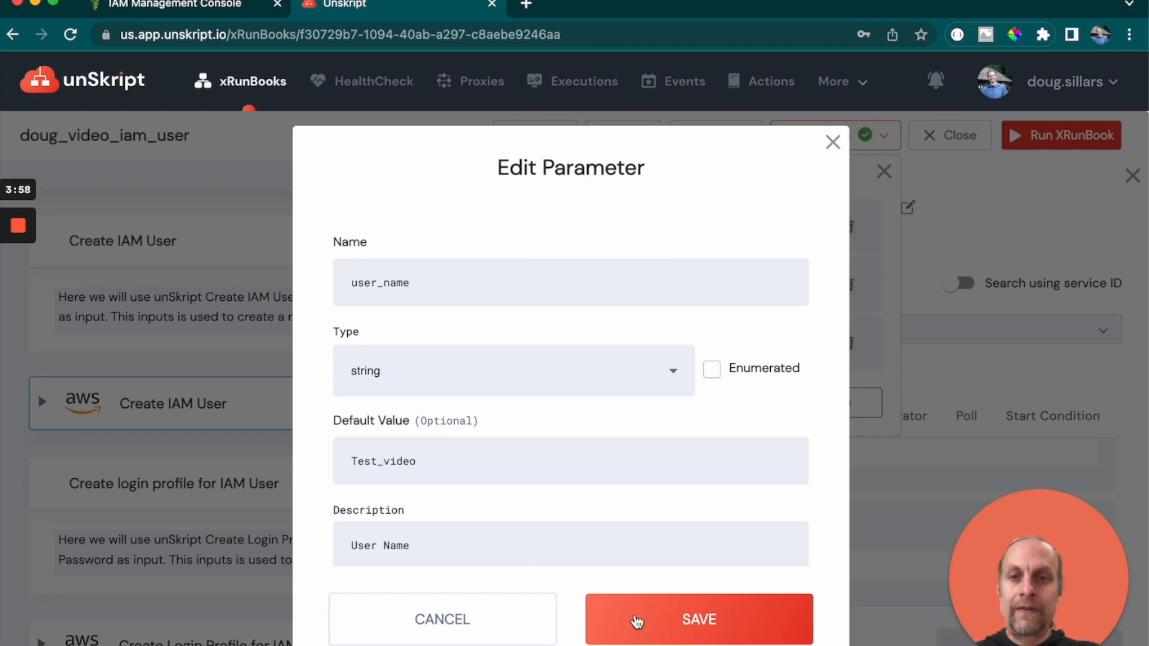
click(635, 622)
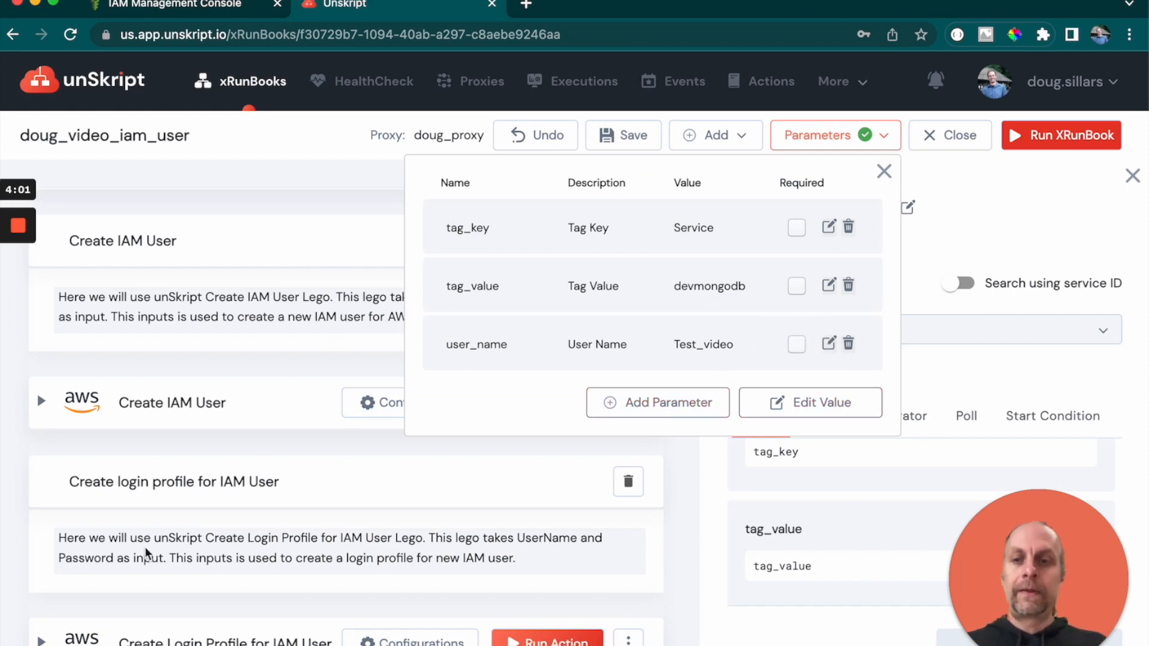
click(352, 502)
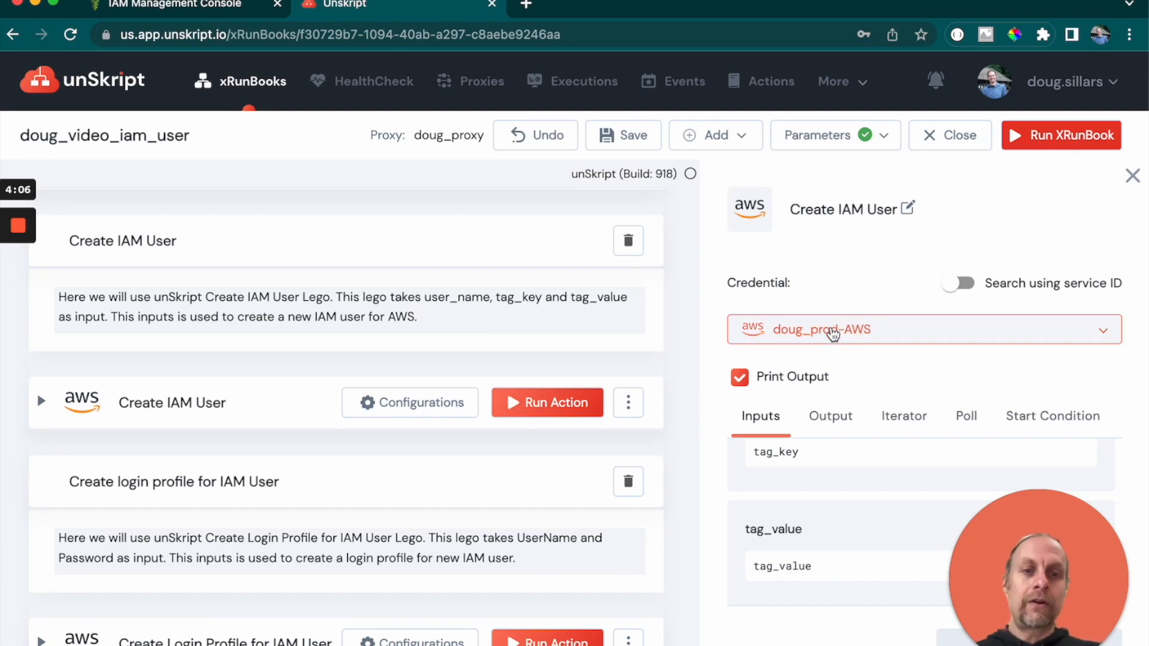
- Run the Create IAM User action and scroll through its output
click(552, 410)
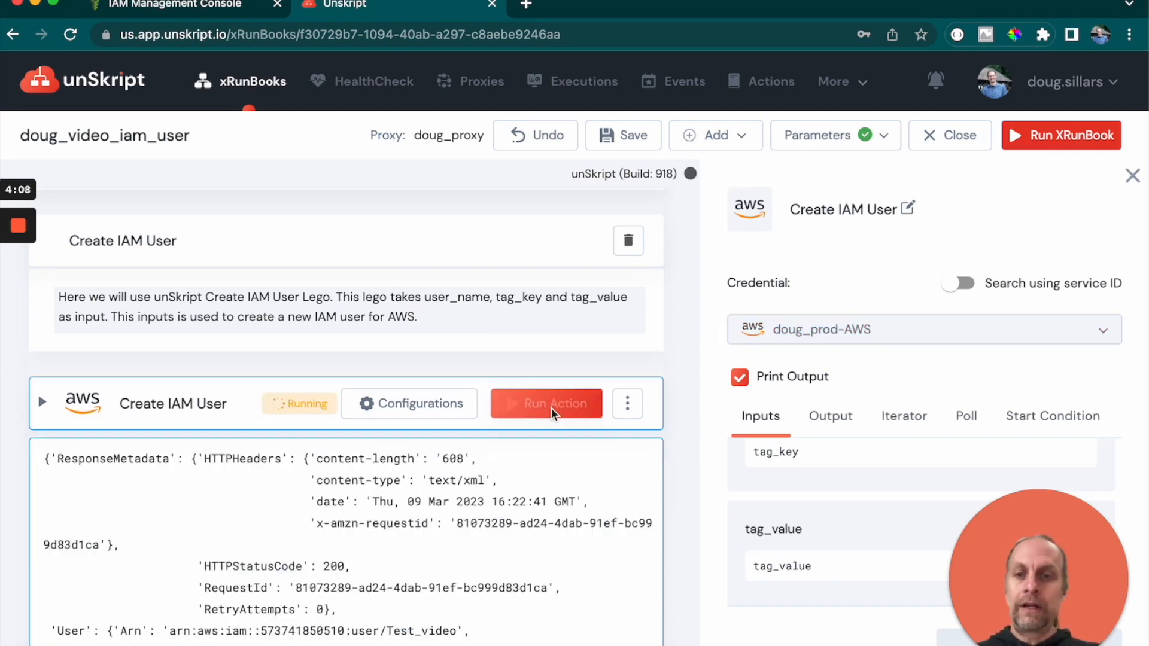
scroll(551, 407, down, 3)
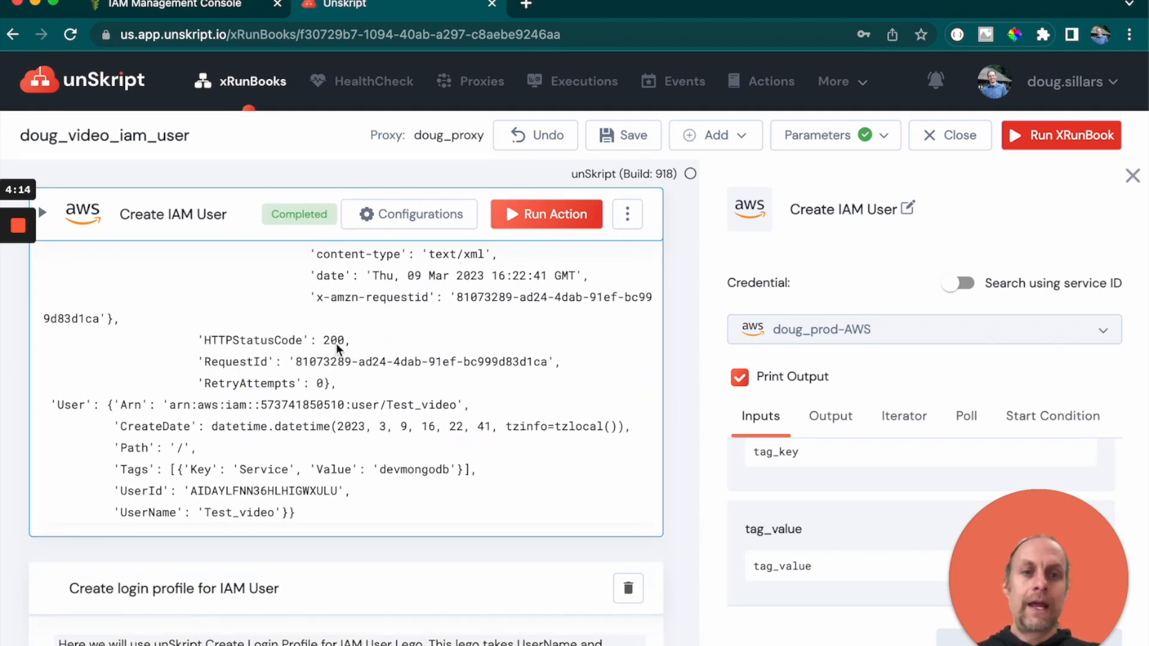
- Set the Create Login Profile for IAM User action's credential to doug_prod-AWS
click(808, 339)
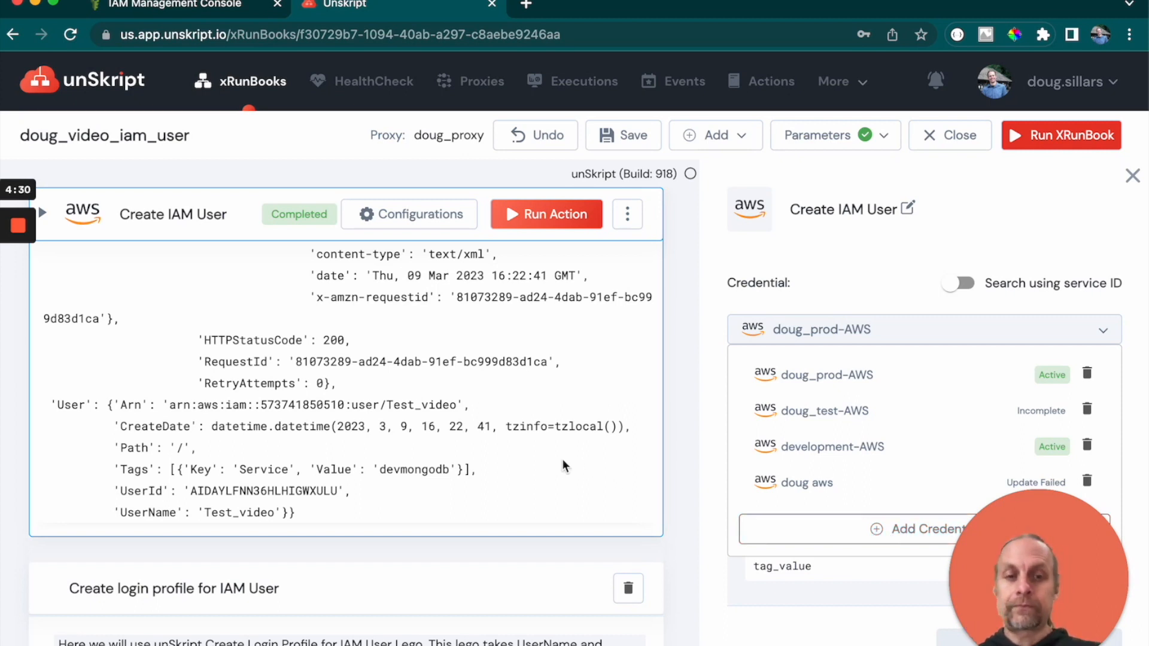
click(687, 270)
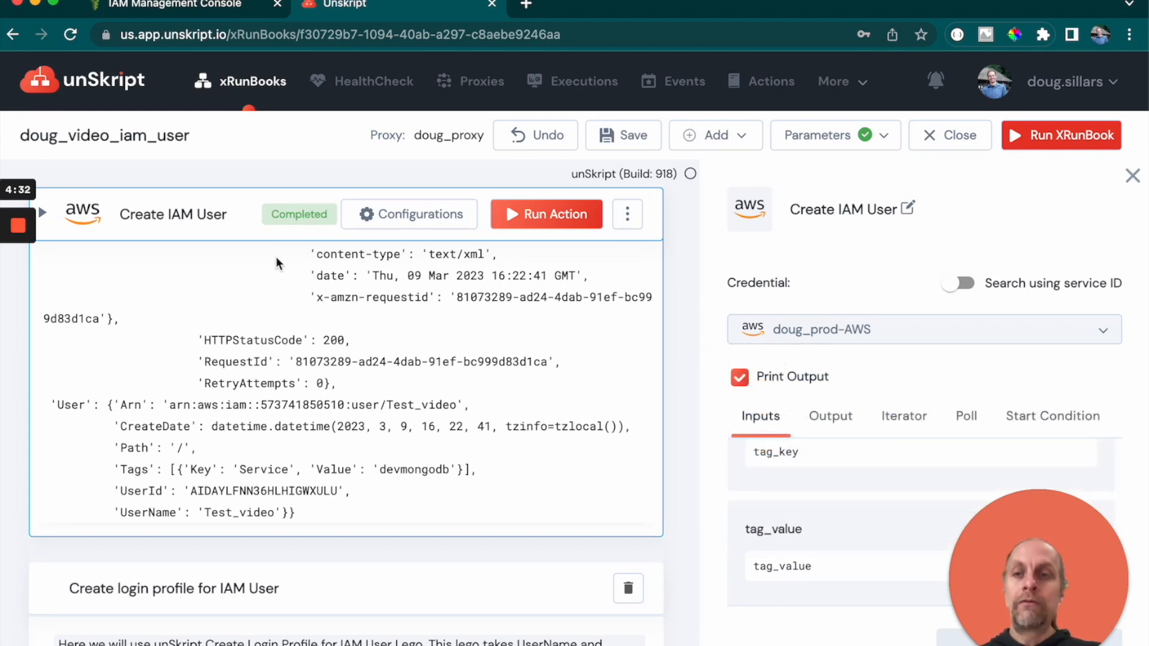
scroll(267, 296, down, 5)
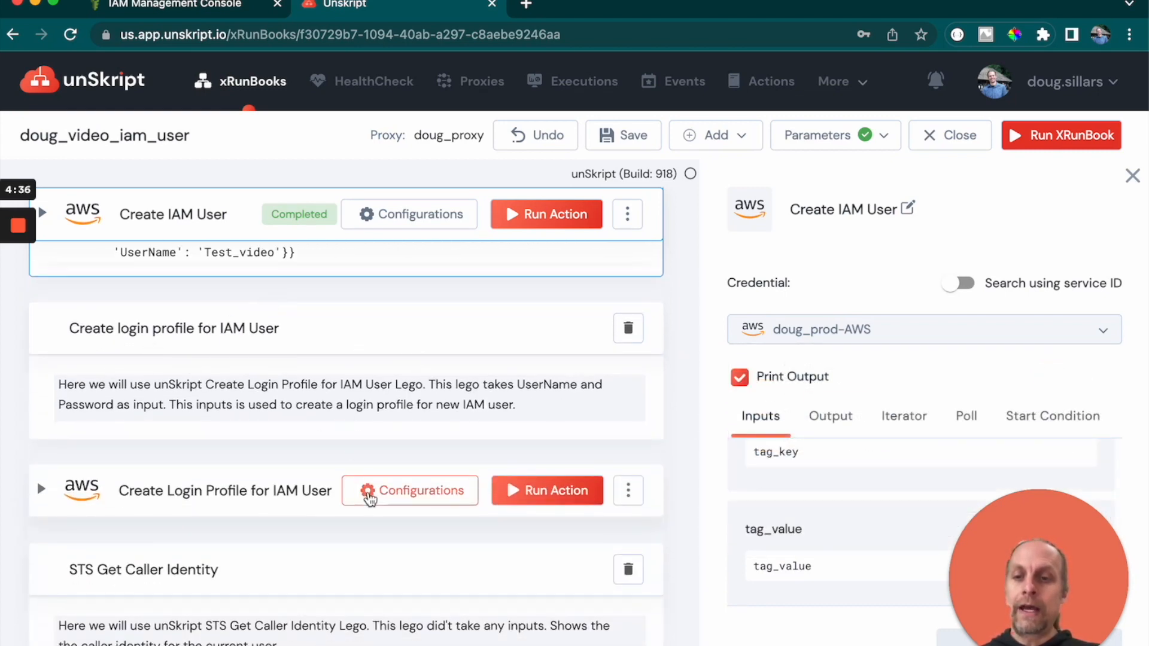
click(430, 491)
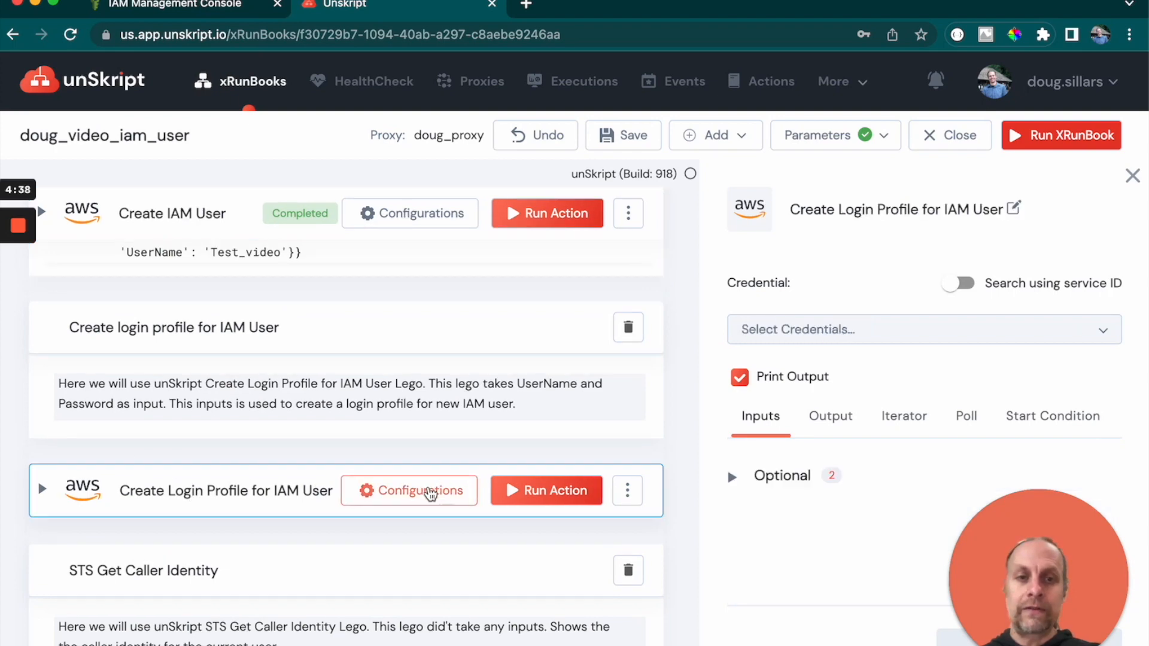
click(796, 333)
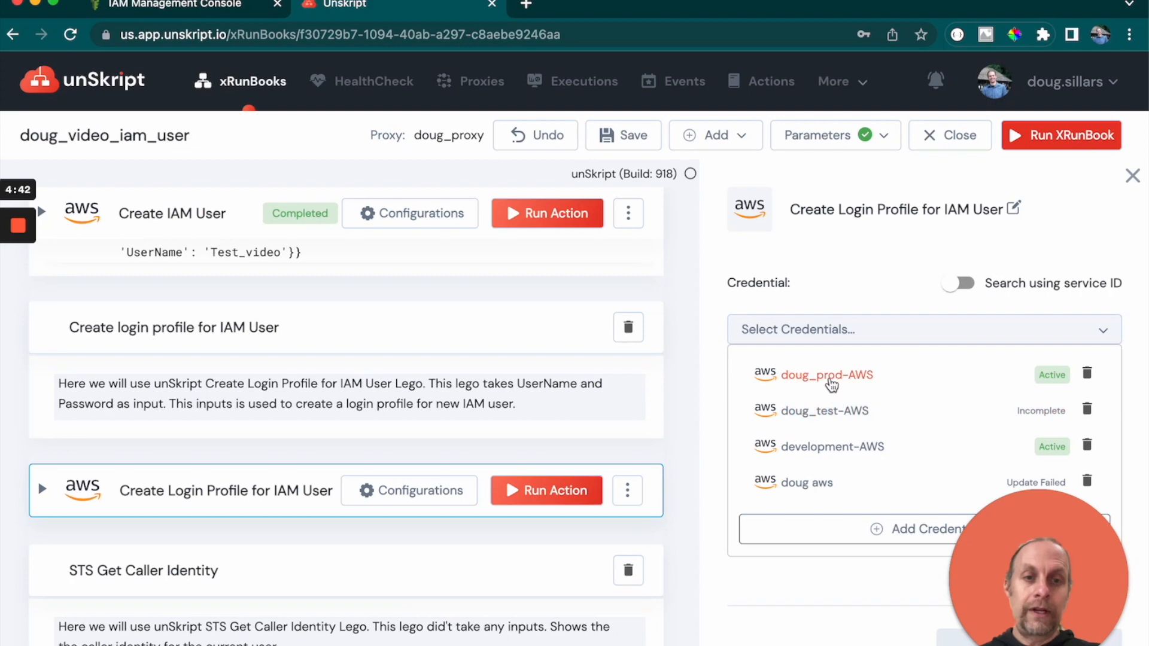
click(831, 382)
- Examine the Create Login Profile action's optional inputs and the runbook parameters list
scroll(809, 369, down, 1)
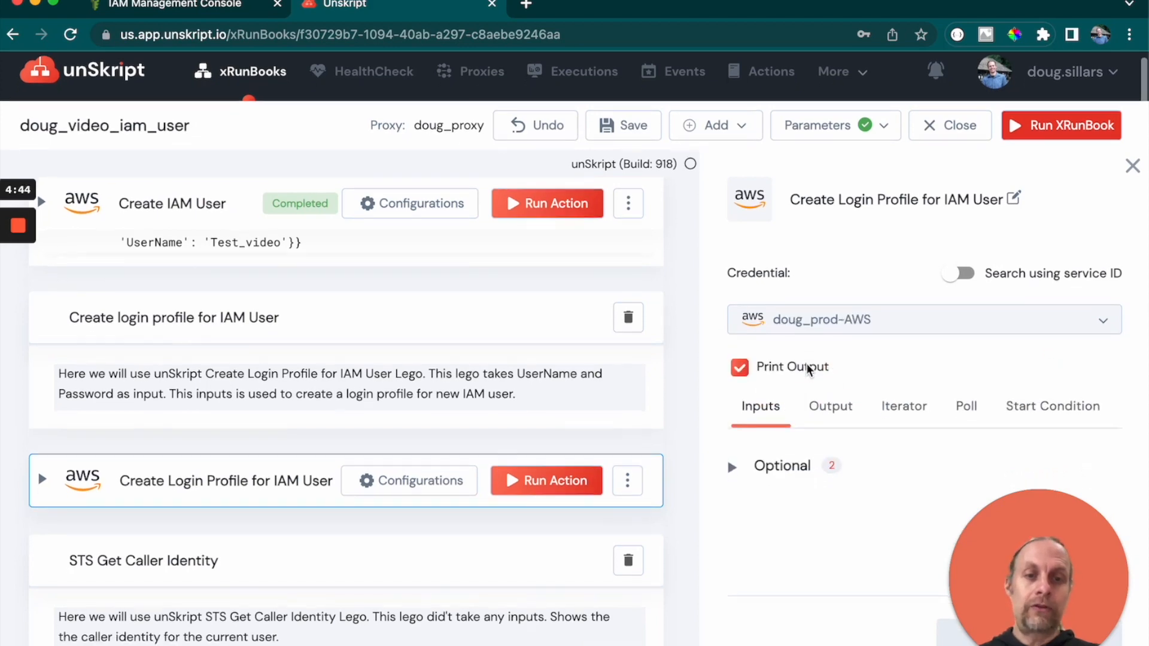
click(734, 477)
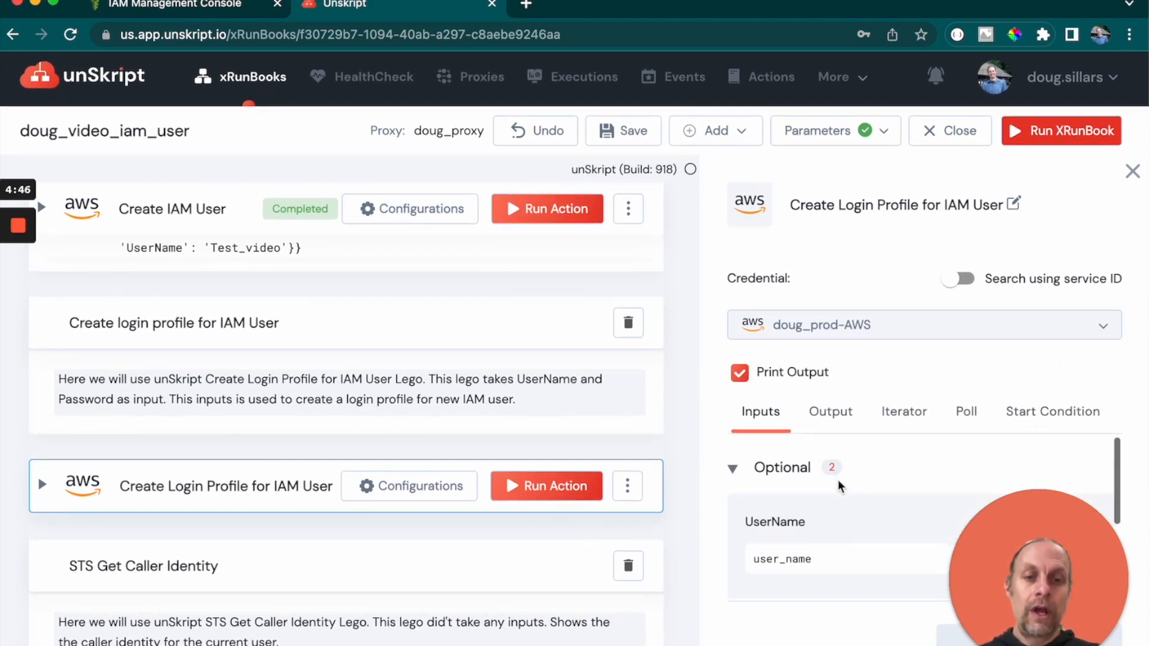
scroll(832, 476, down, 2)
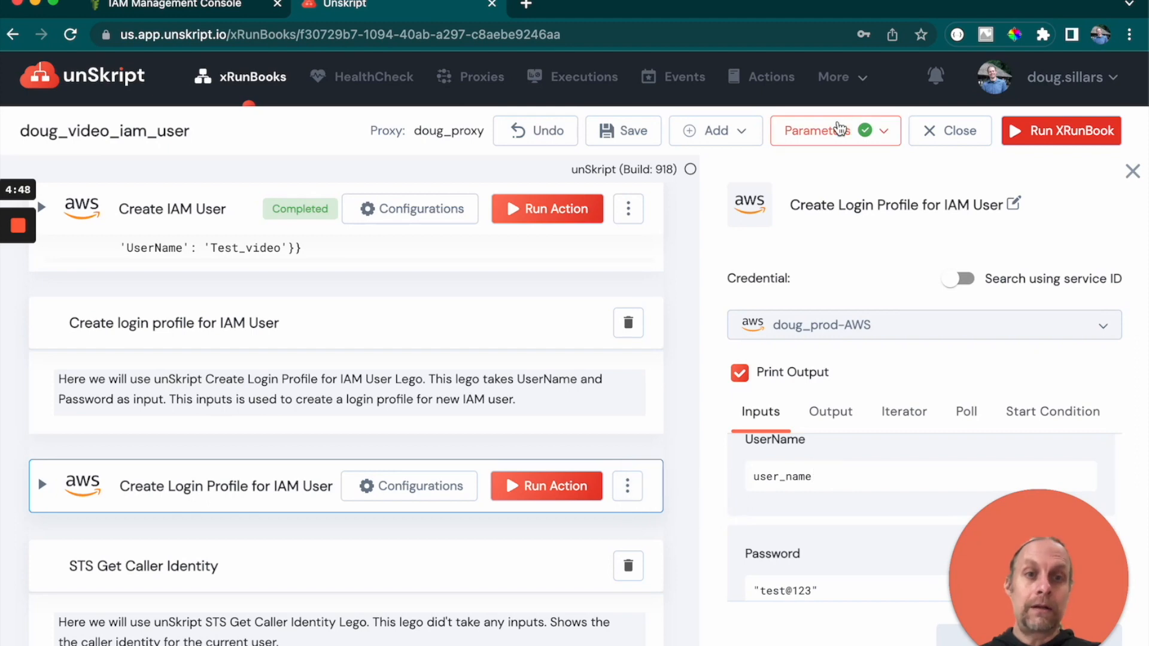
click(840, 129)
click(996, 373)
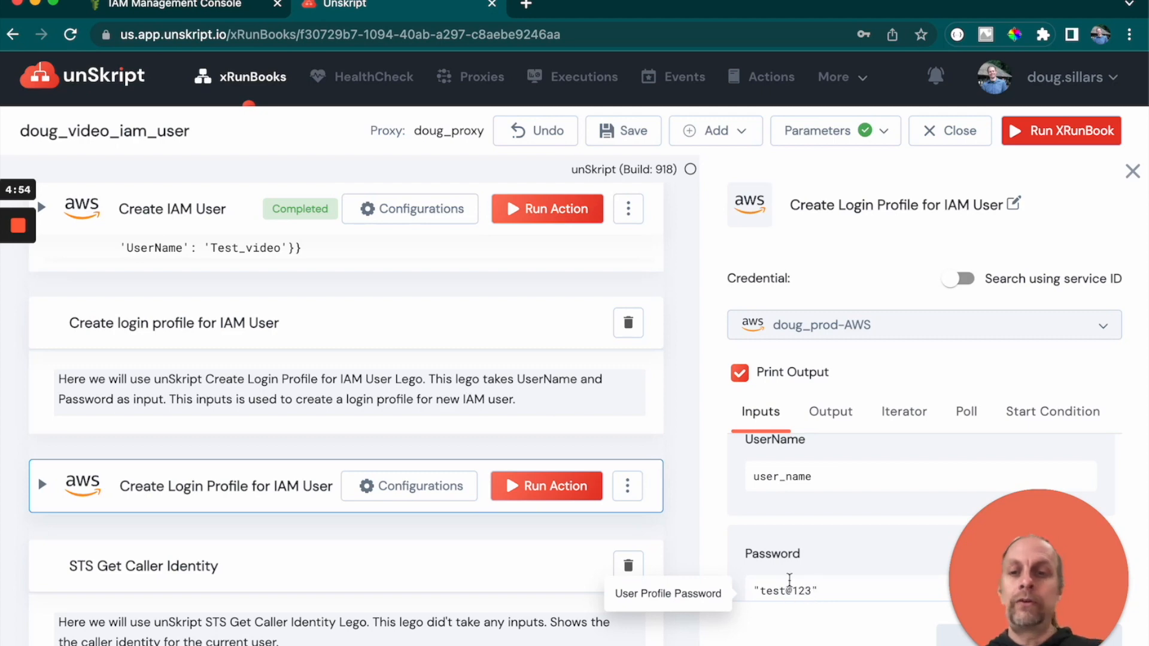
- Examine the Create Login Profile for IAM User action's code, including its PasswordResetRequired setting
scroll(334, 446, down, 1)
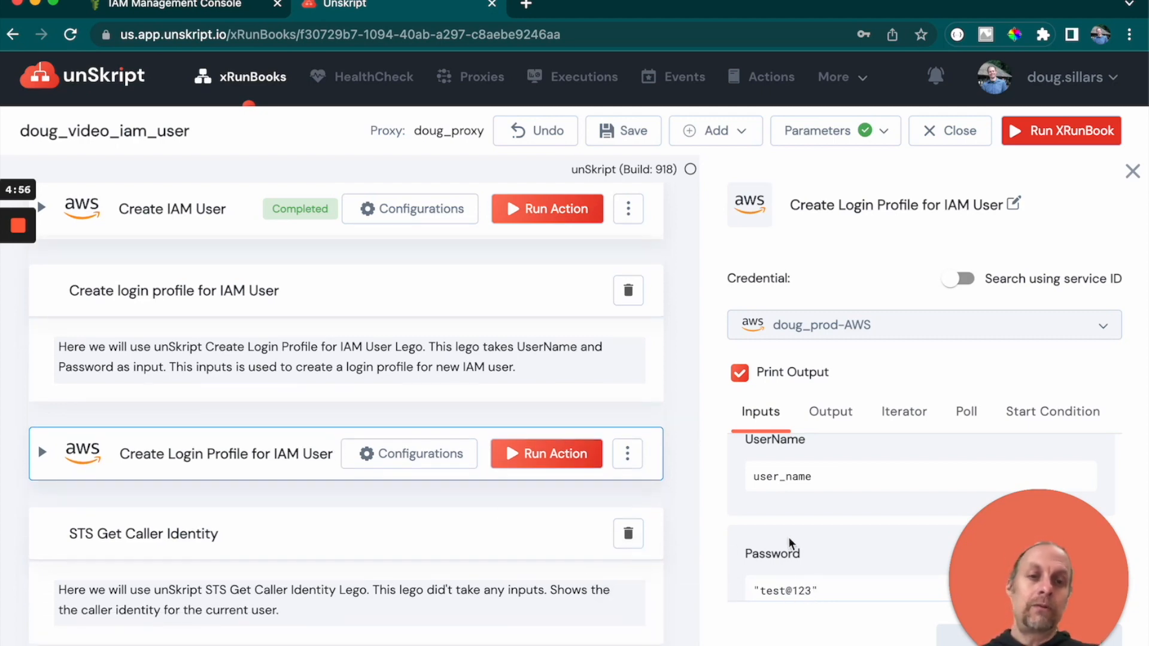
scroll(789, 543, down, 2)
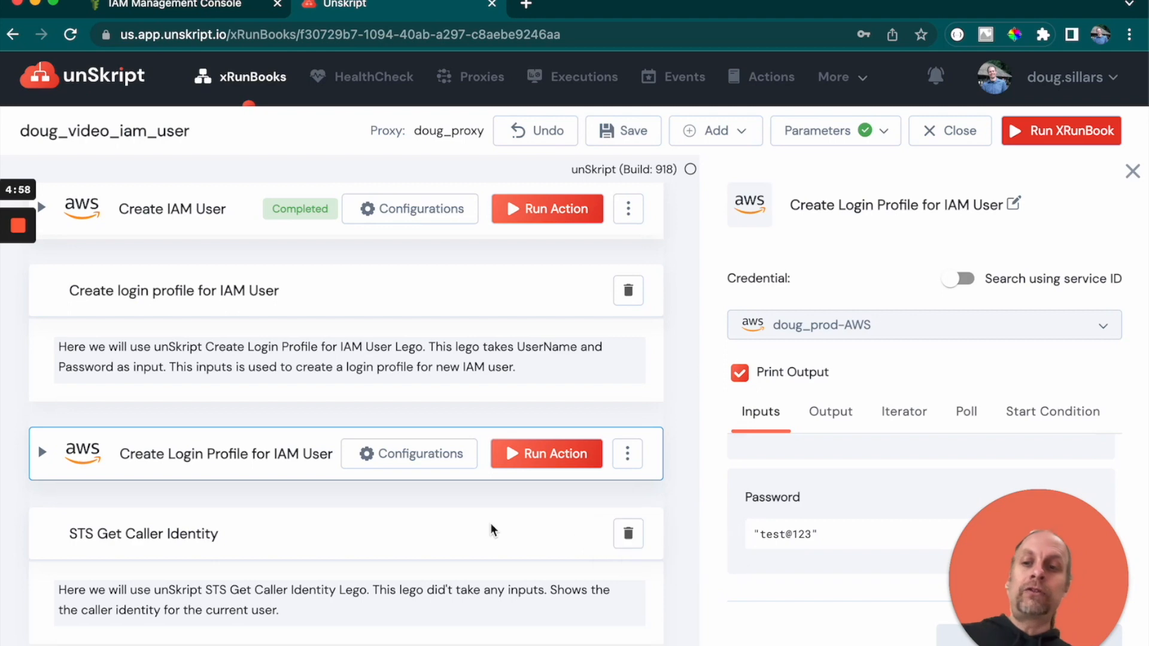
click(42, 458)
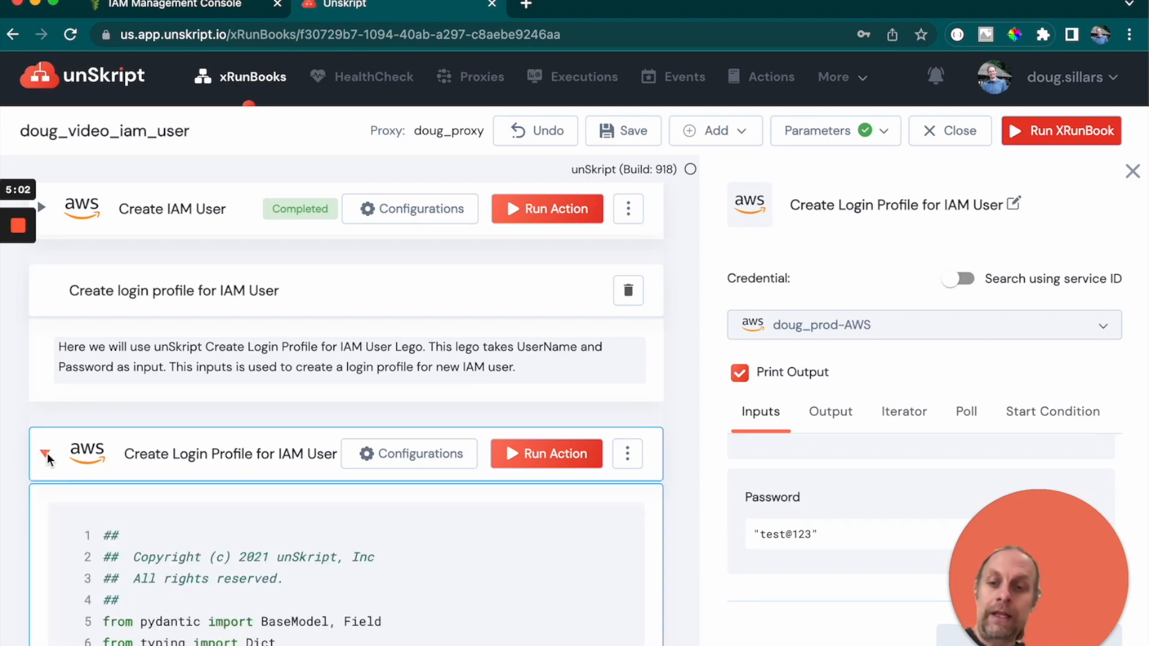
scroll(124, 446, down, 10)
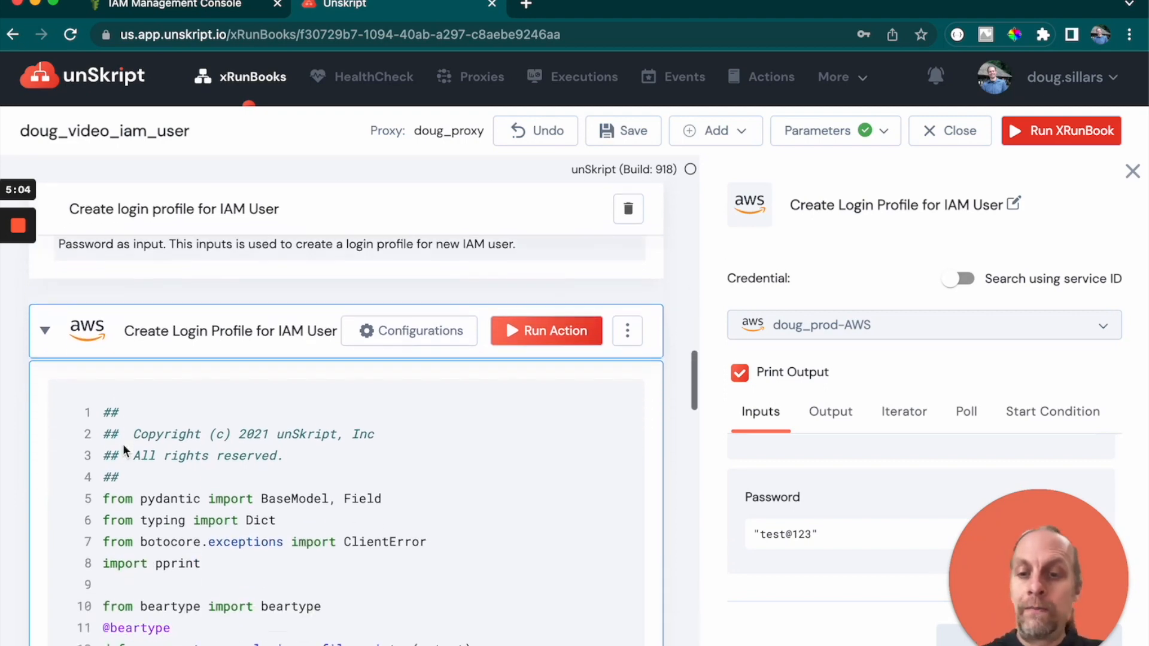
scroll(123, 445, down, 3)
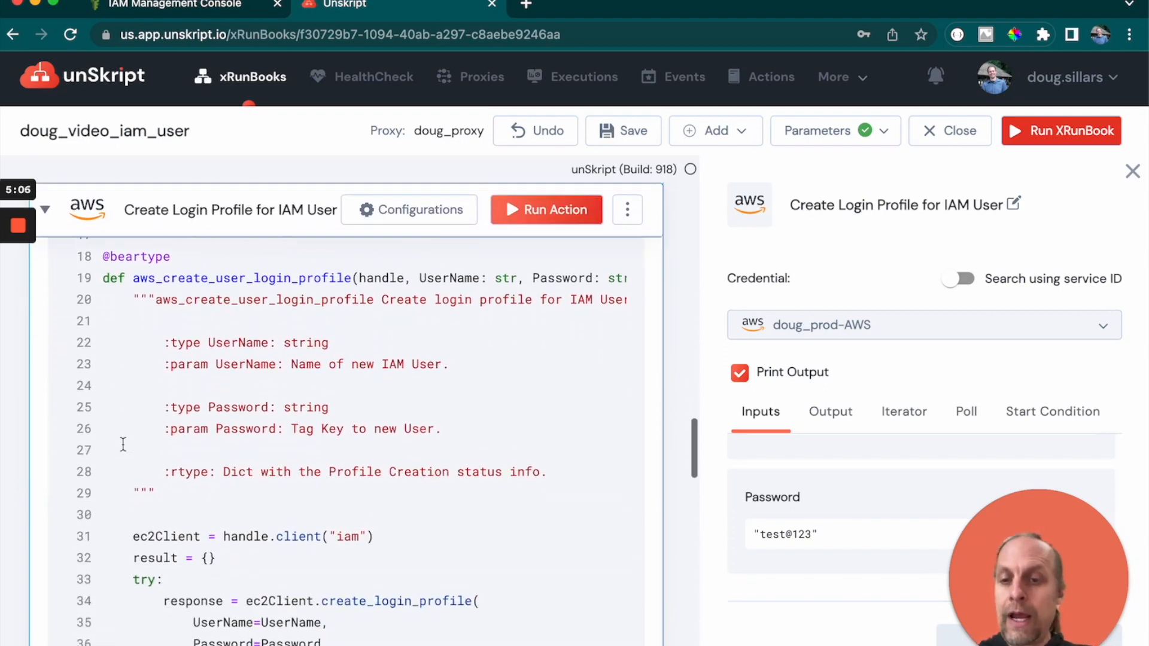
scroll(235, 455, down, 3)
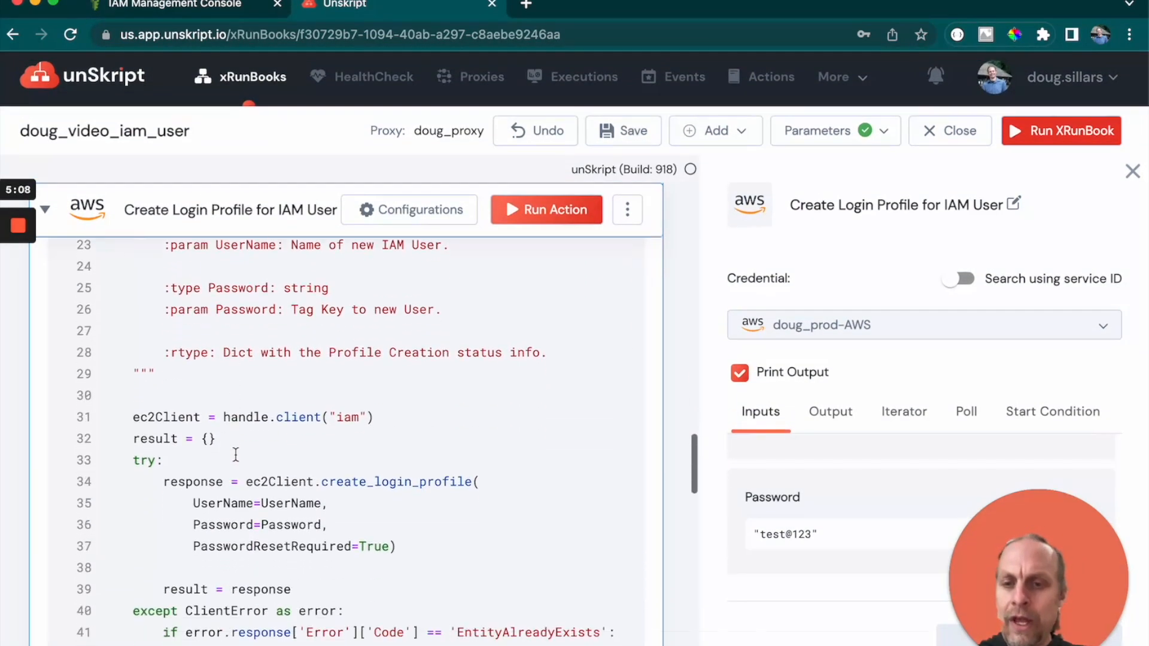
drag(193, 482, 406, 475)
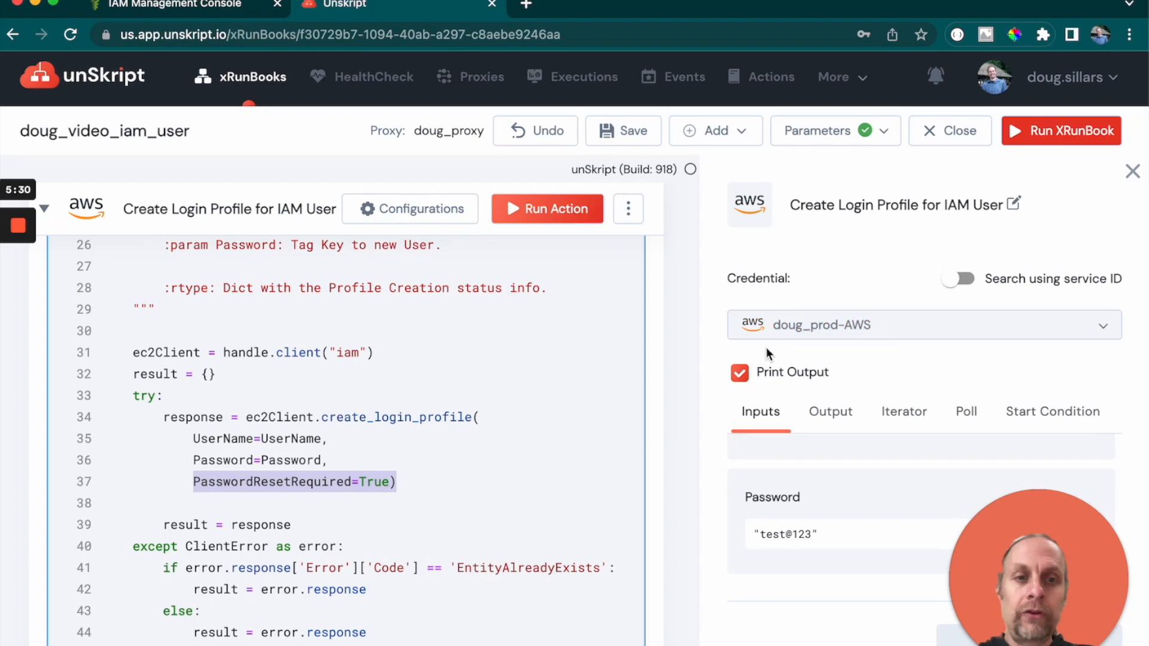
click(45, 209)
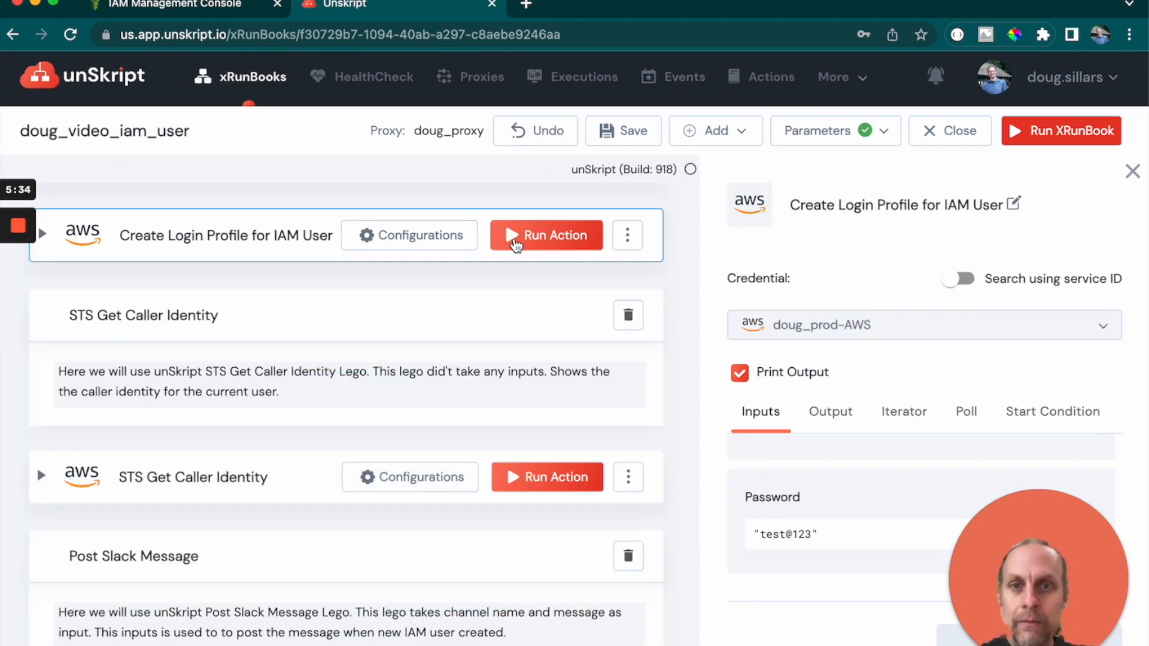
- Run the Create Login Profile for IAM User action and review its output
click(530, 238)
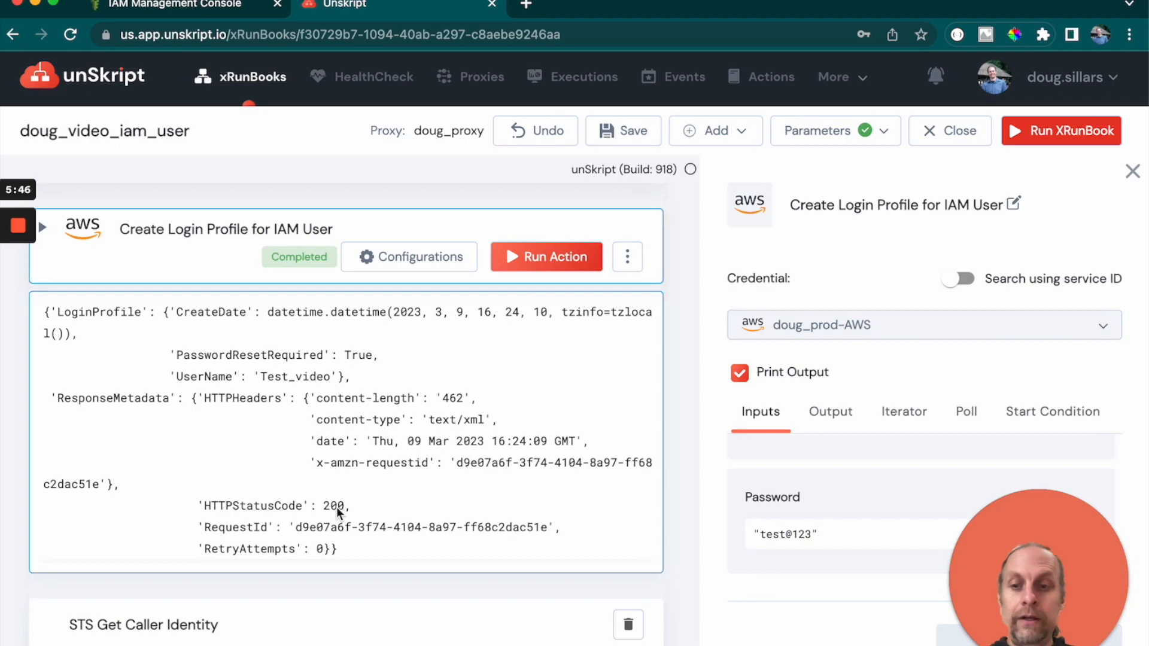
scroll(559, 399, down, 6)
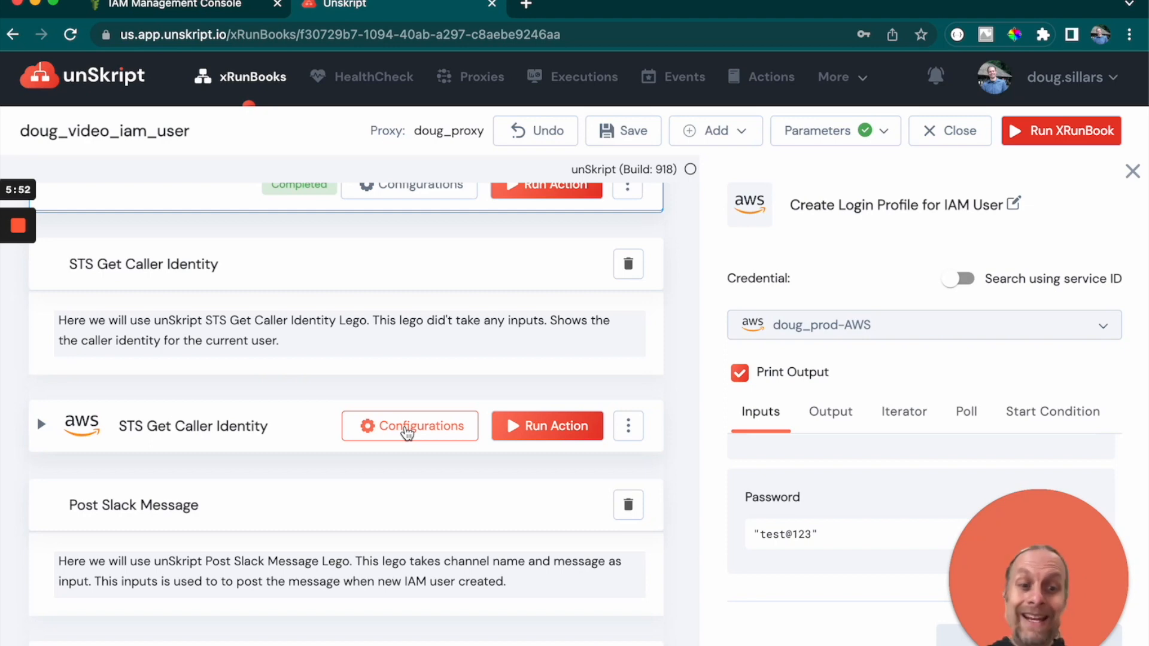
- Set the STS Get Caller Identity action's credential to doug_prod-AWS
click(407, 430)
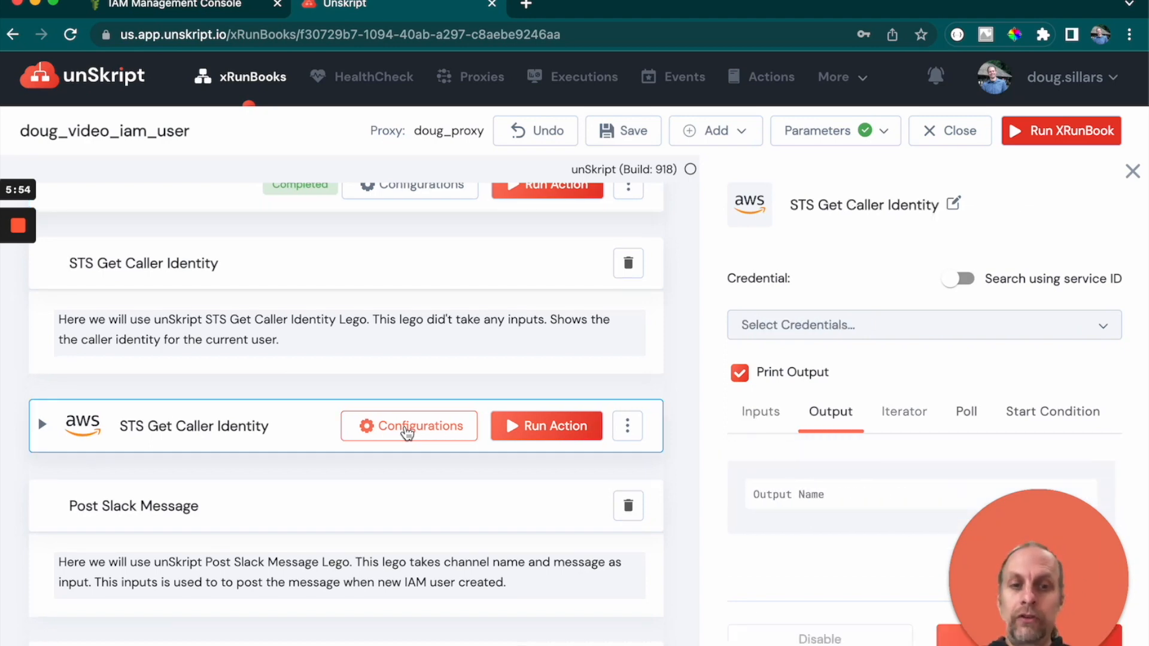
click(800, 336)
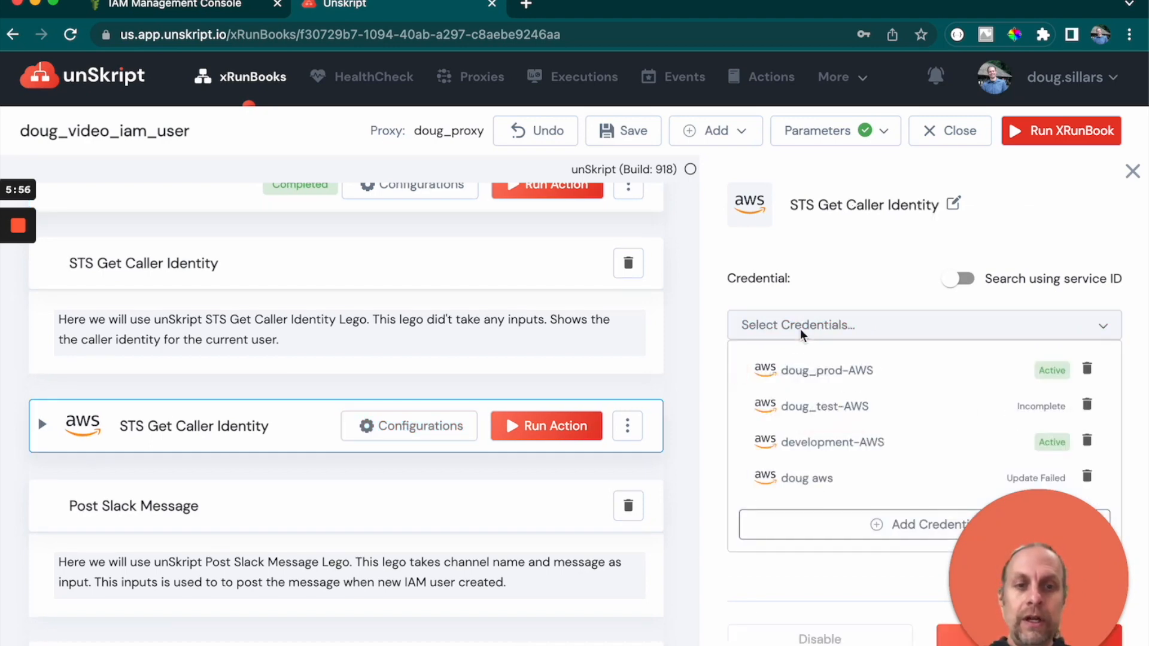
click(800, 366)
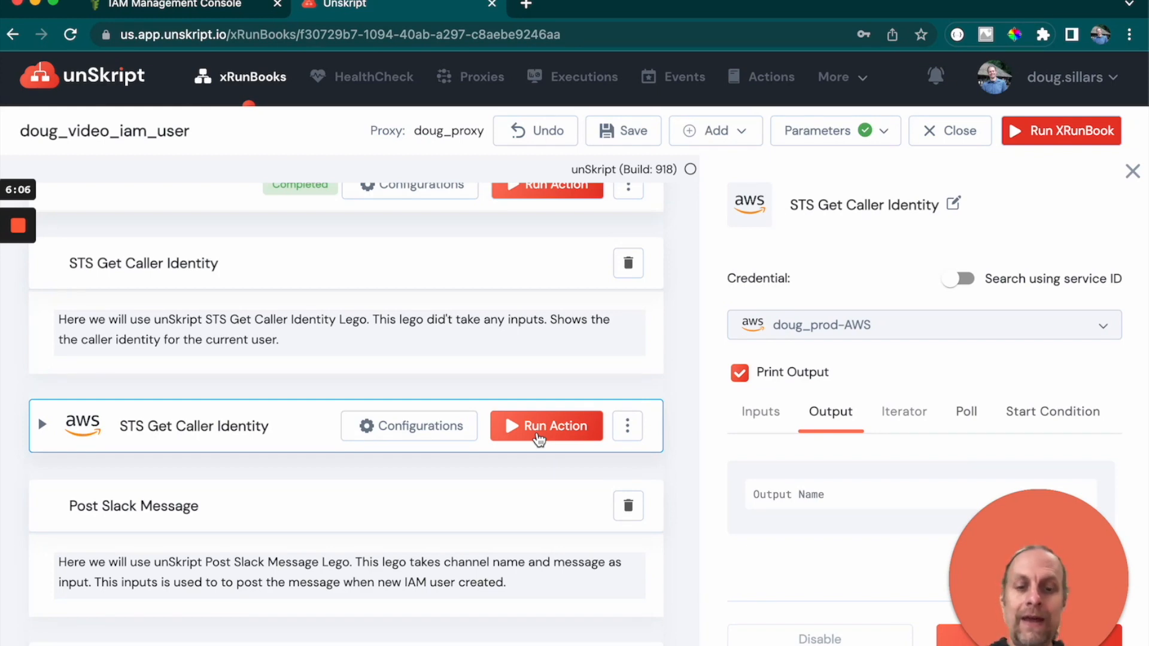
- Run the STS Get Caller Identity action and scroll through its output
click(537, 440)
scroll(398, 412, down, 3)
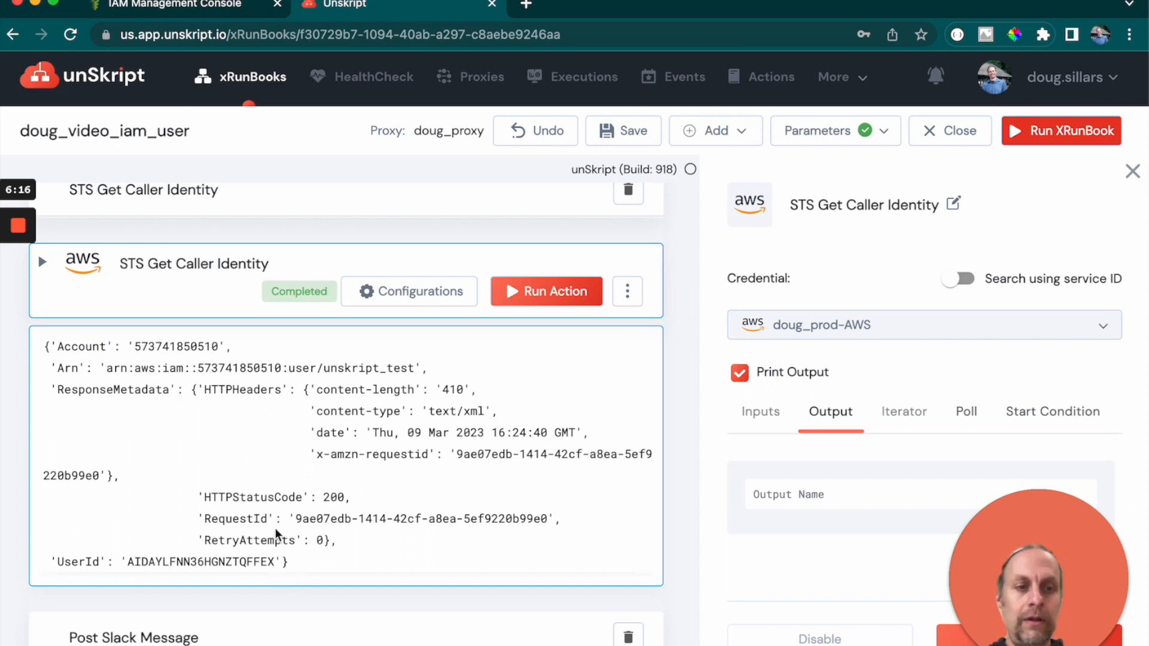
scroll(280, 462, down, 3)
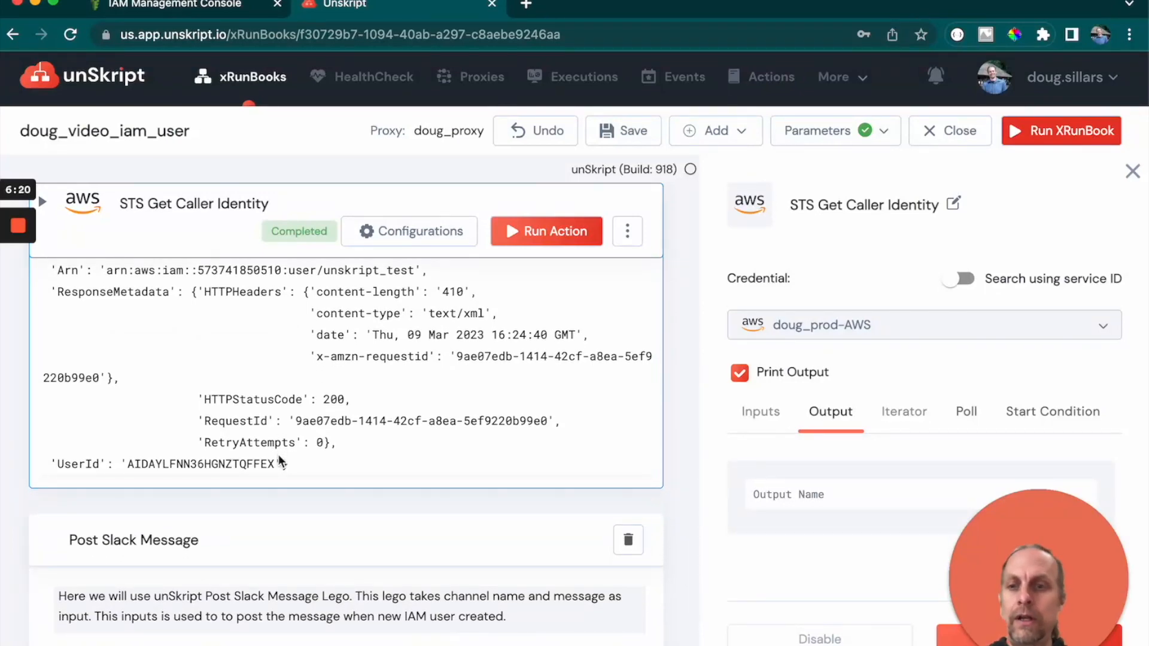
scroll(280, 462, down, 5)
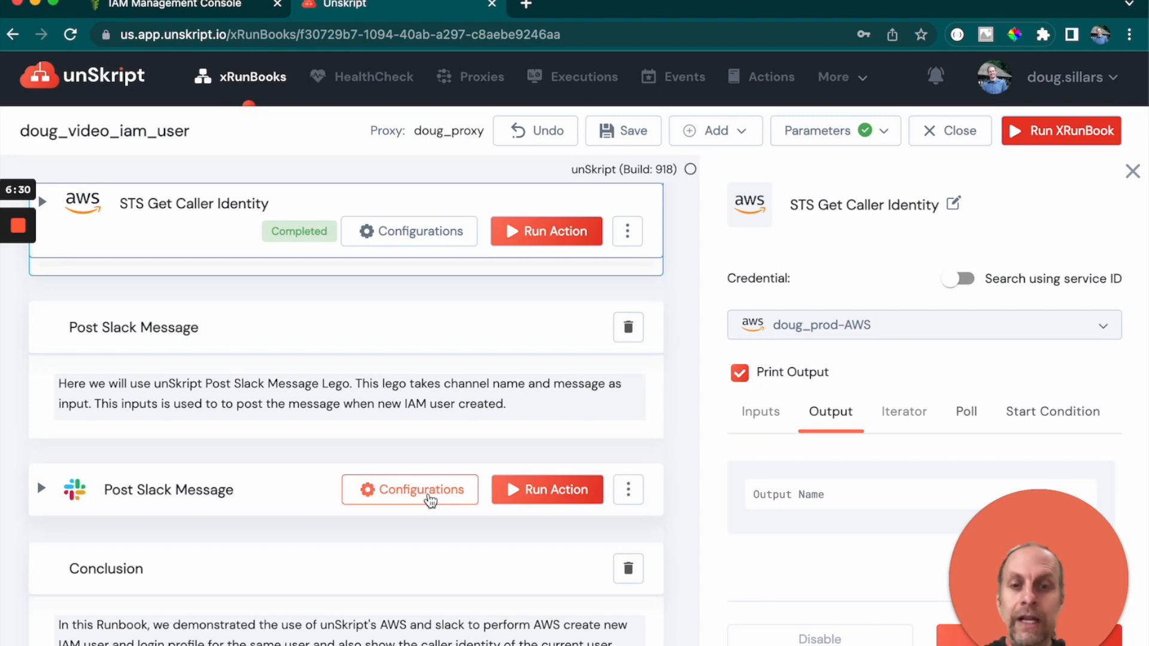
- Set the Post Slack Message action's credential to doug_prod-SLACK and its channel to devrel_doug_test1
click(430, 499)
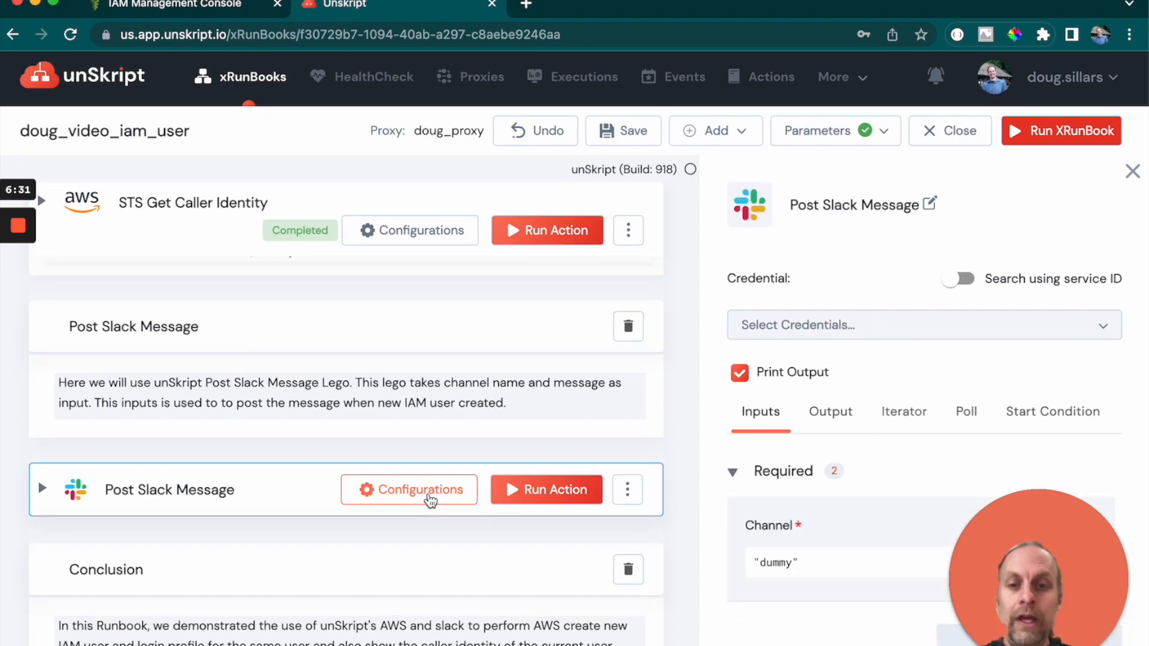
click(828, 323)
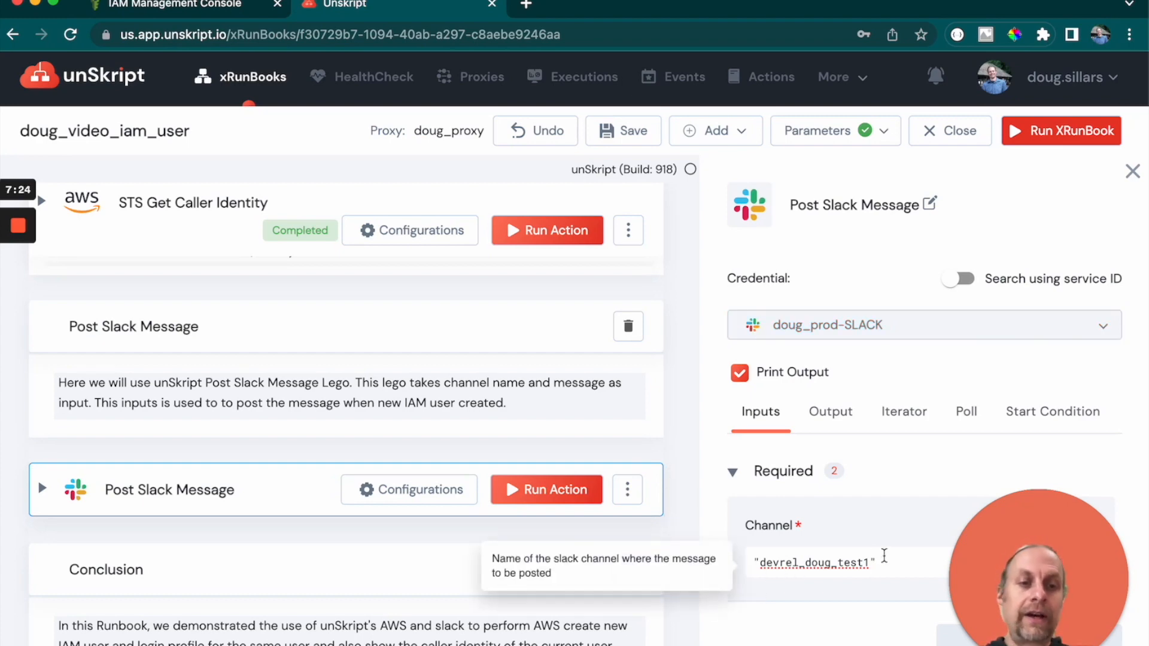
scroll(795, 549, down, 2)
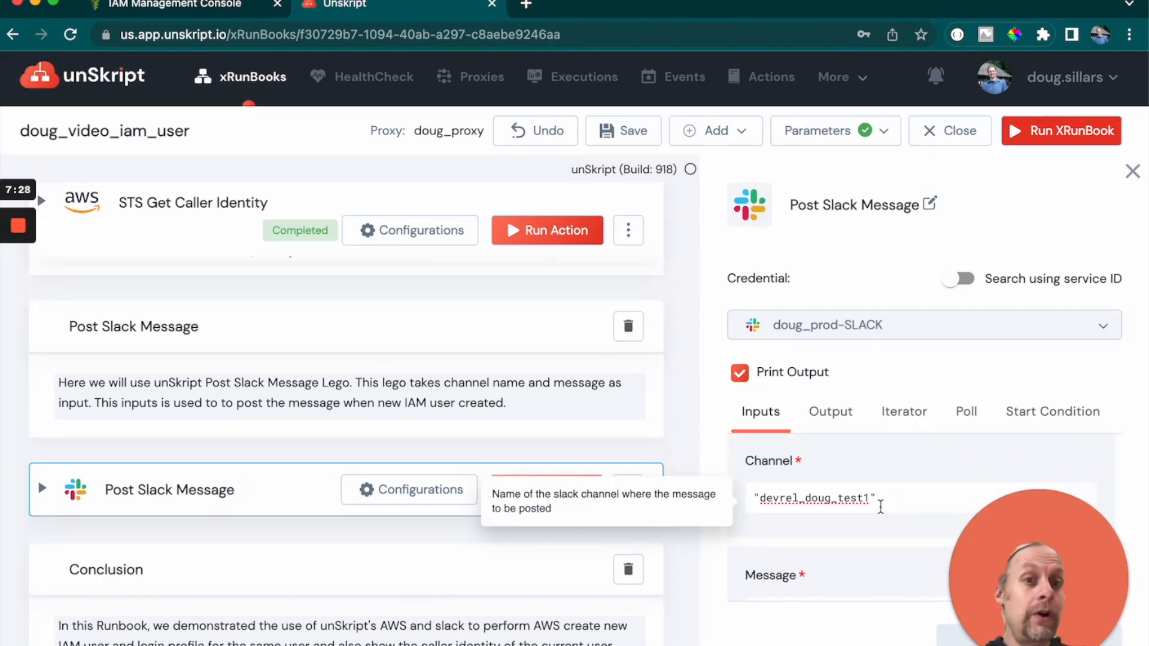
scroll(844, 486, down, 4)
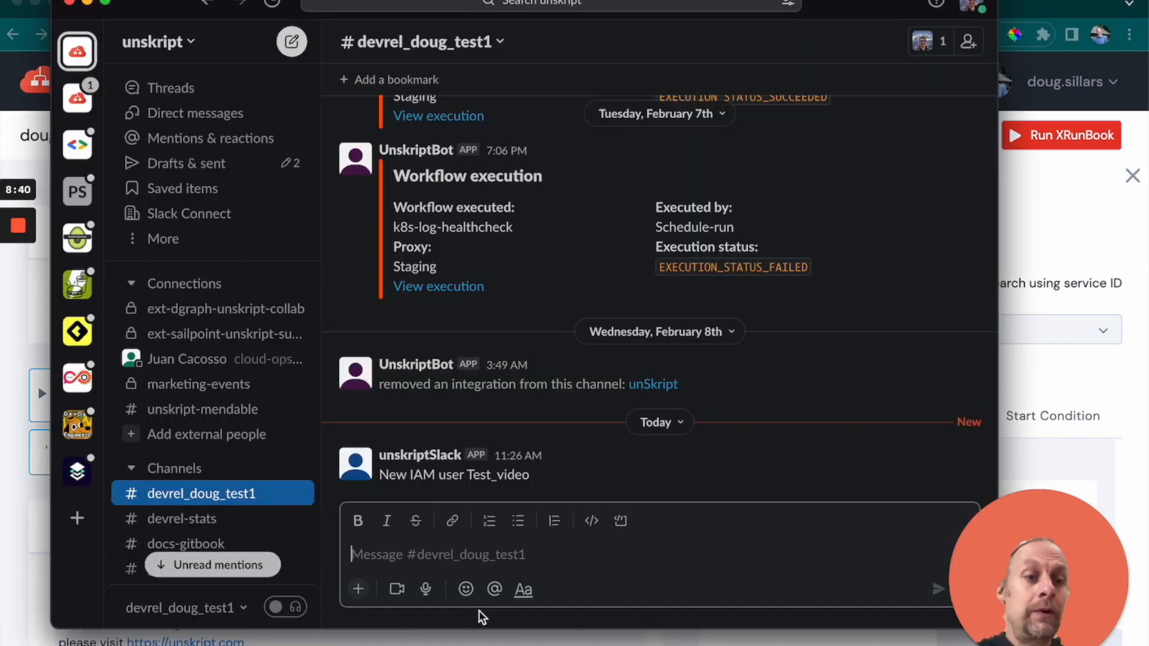
- Check the new IAM user message posted in the devrel_doug_test1 Slack channel
click(397, 456)
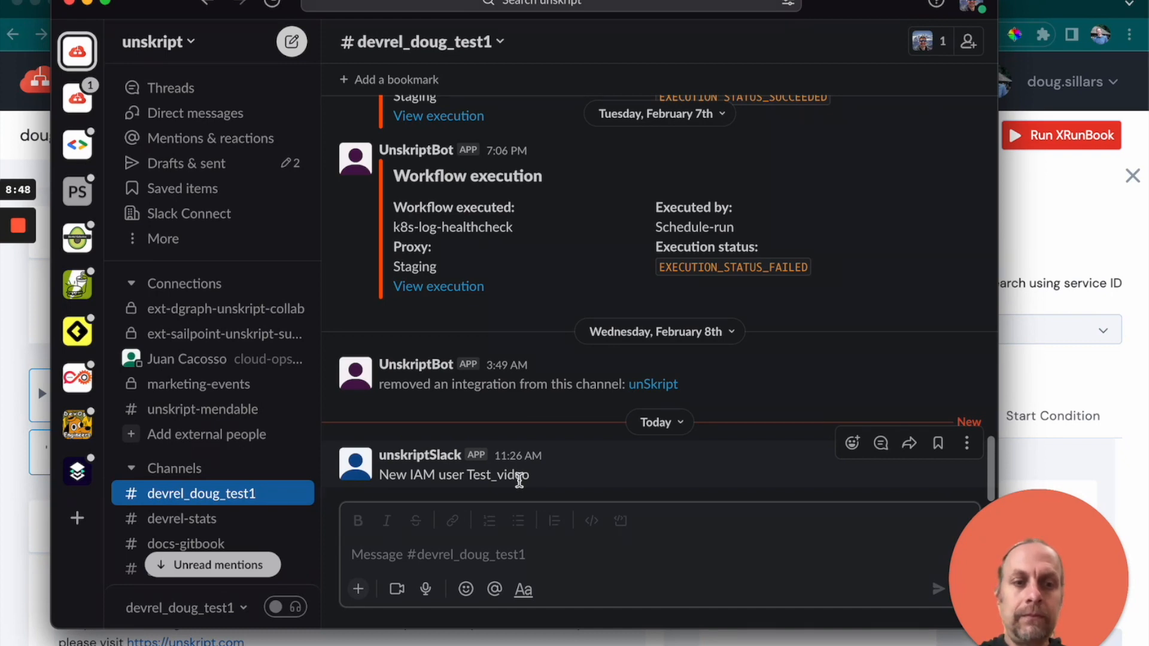
click(1077, 205)
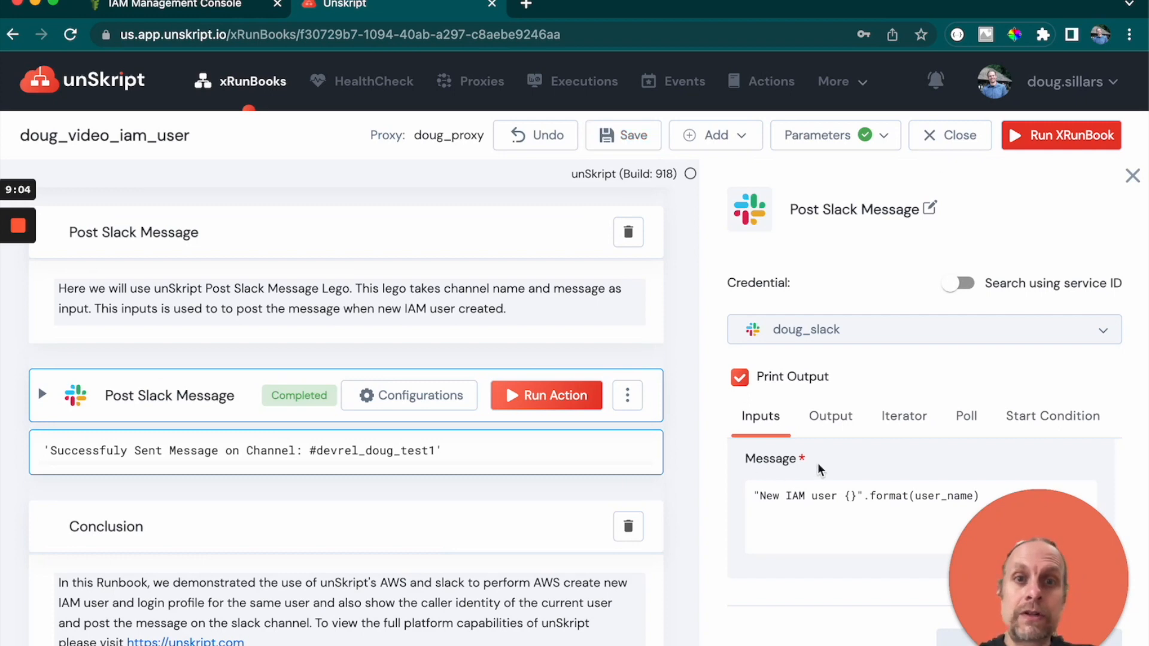
- Return to the xRunBooks list and manually run doug_video_iam_user with tag_key Service123, tag_value devmongodb123 and user_name Test_video123
drag(298, 36, 645, 56)
key(BackSpace)
key(Return)
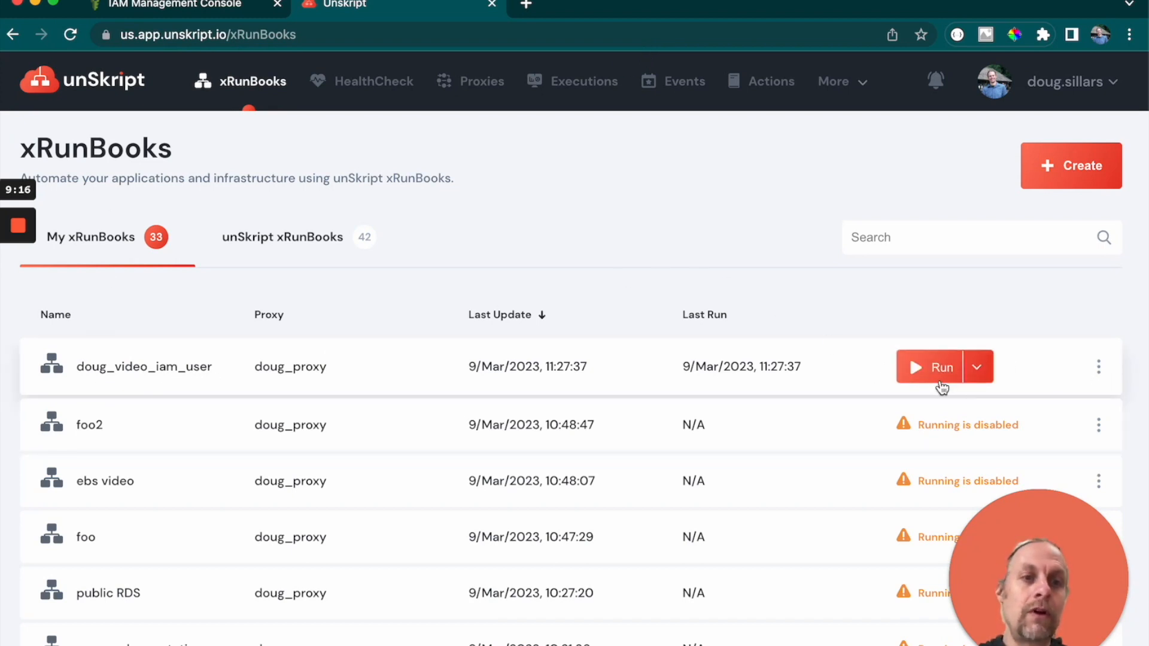
mouse_move(937, 440)
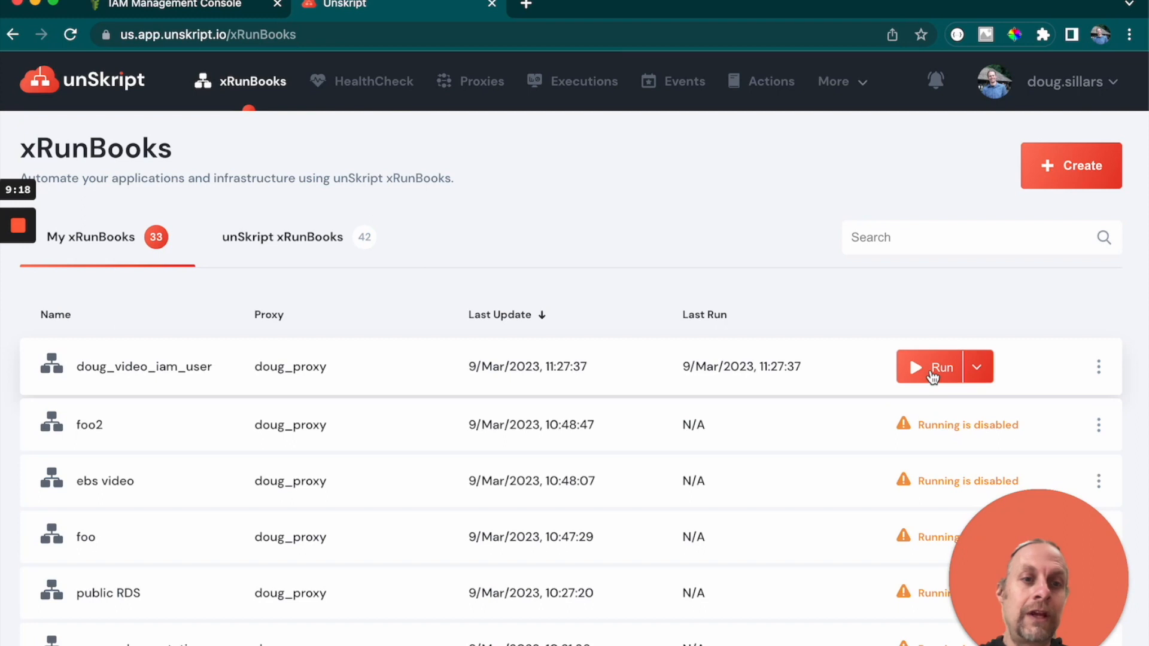
click(932, 371)
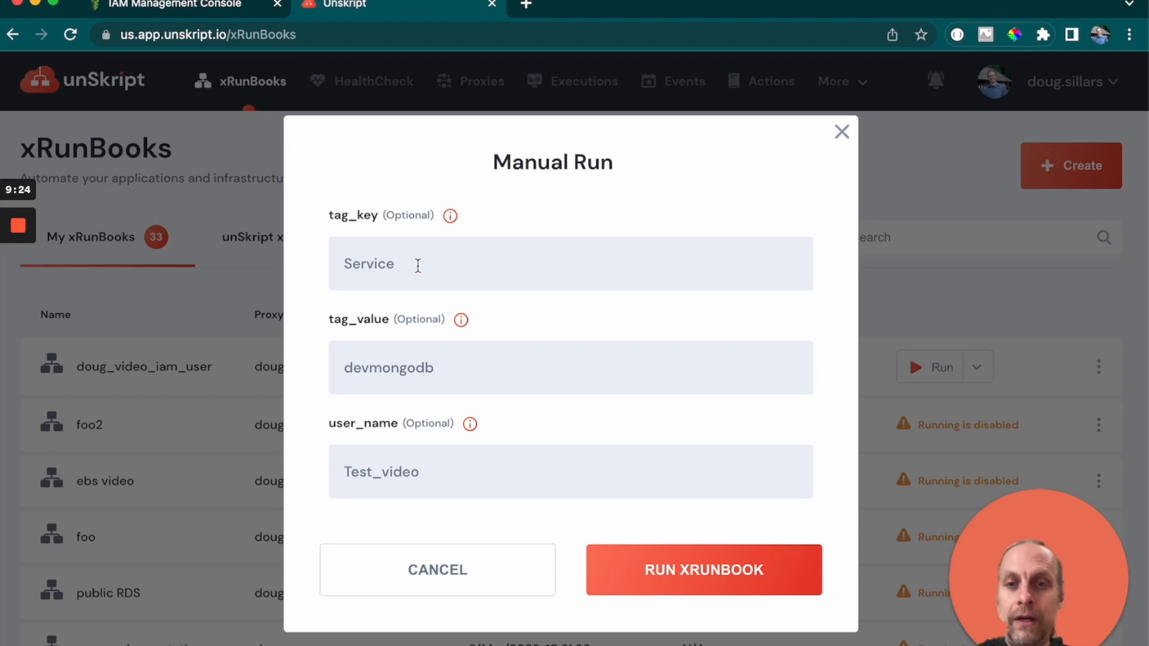
text(123)
click(464, 367)
text(123)
click(434, 479)
text(123)
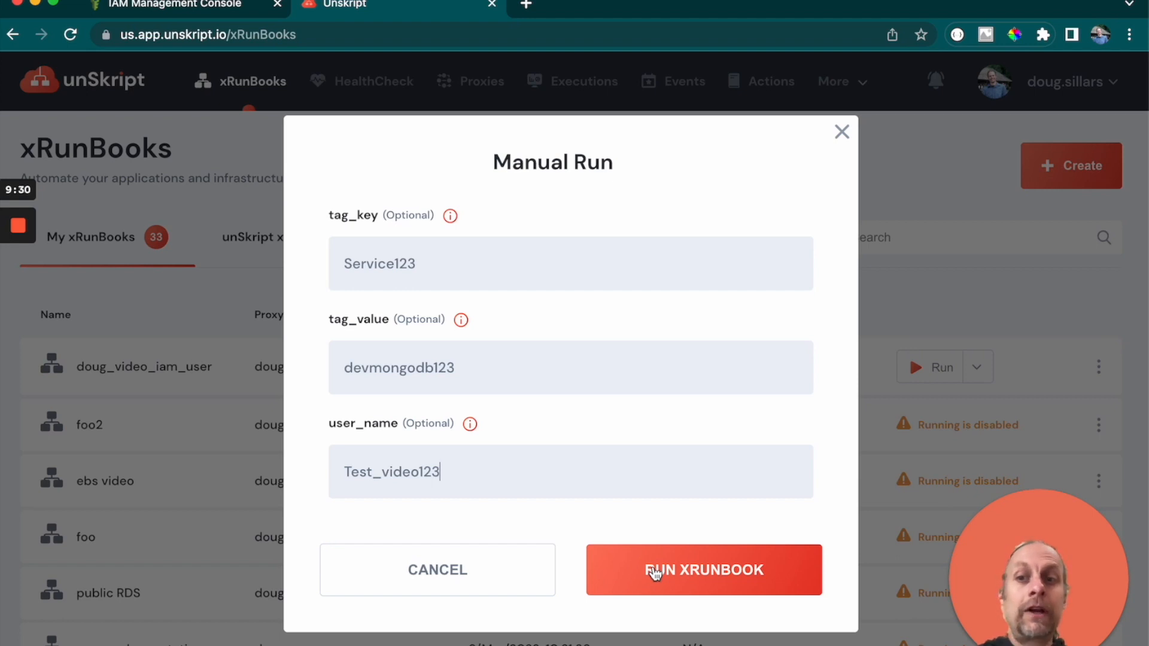
click(656, 571)
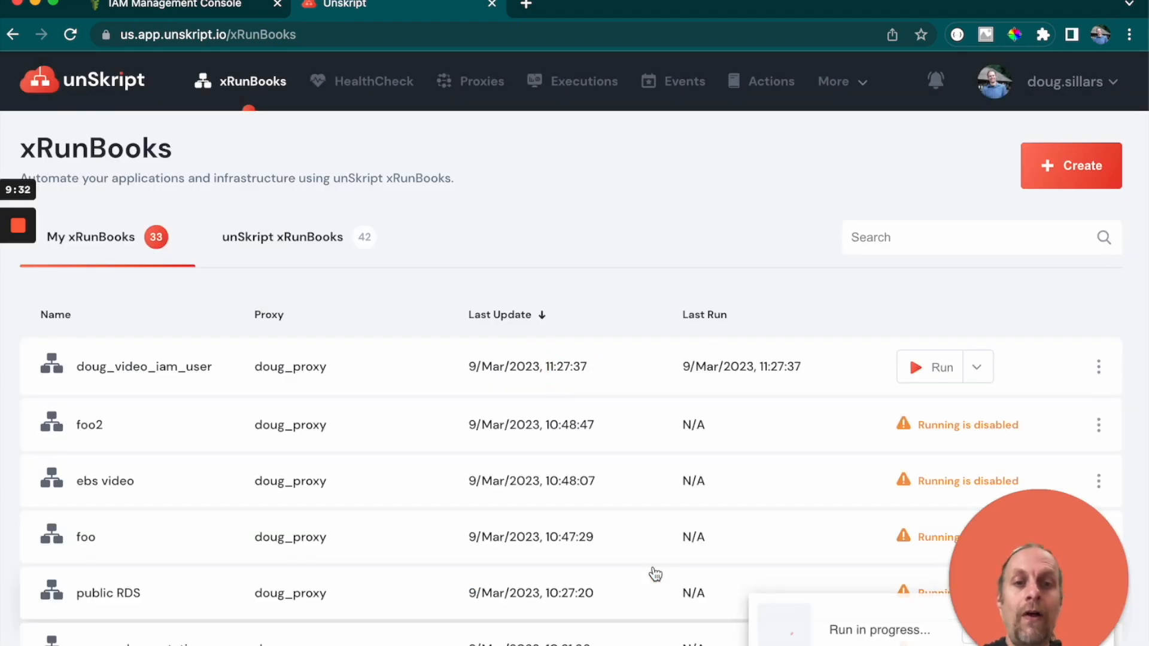
- Switch to Slack to check the devrel_doug_test1 channel for the new run's message
drag(1033, 558, 1018, 398)
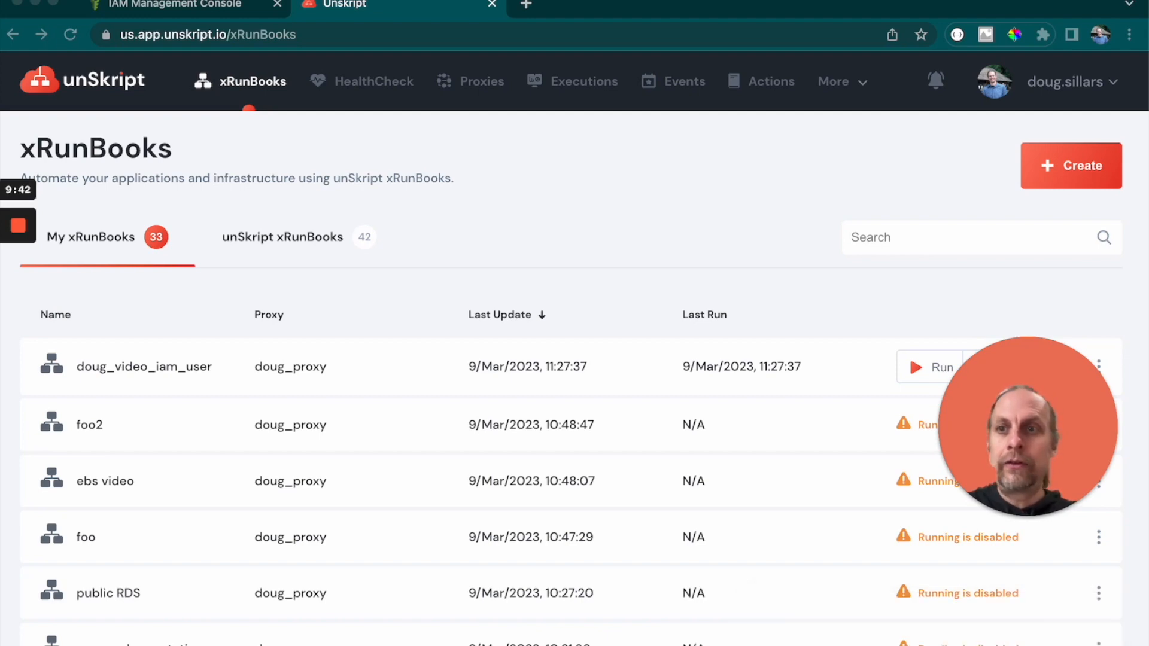
key(super+Tab)
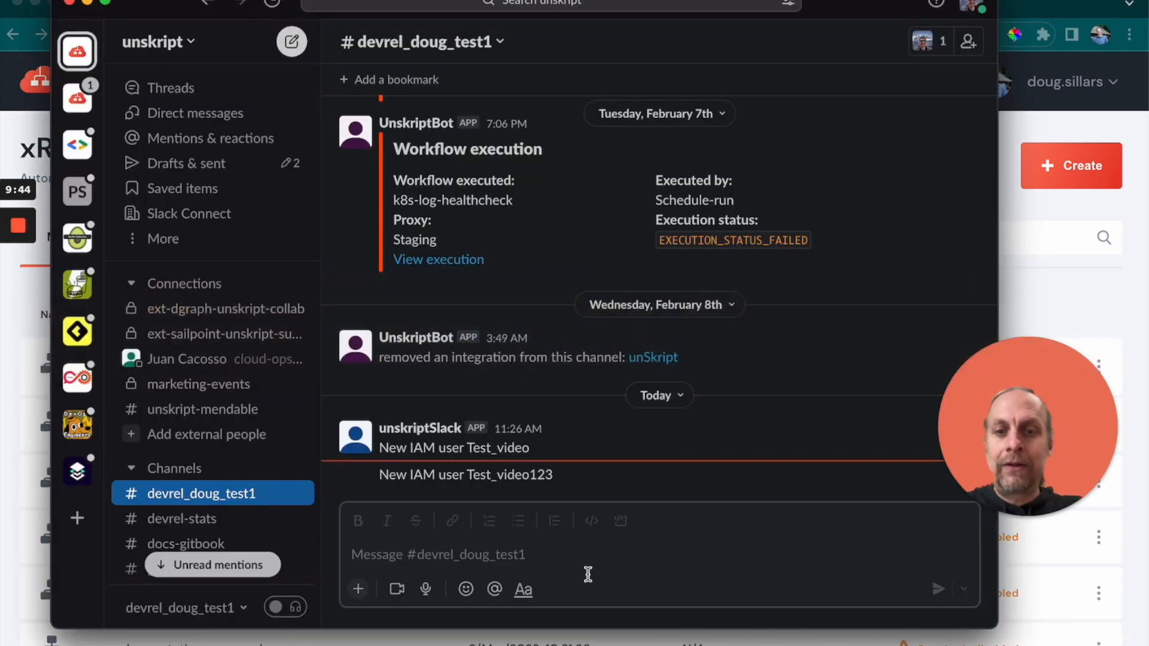